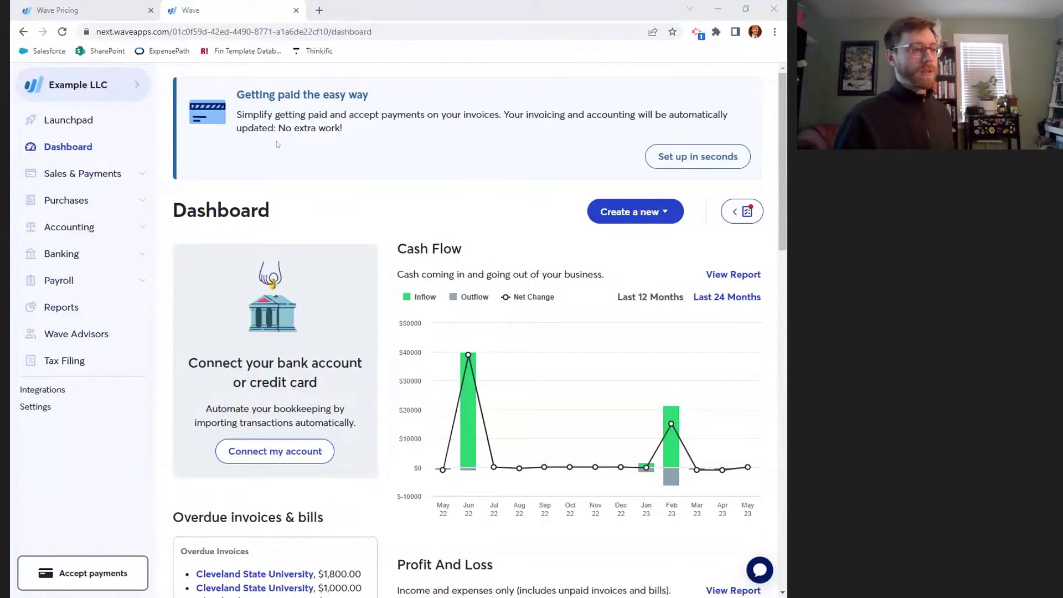
# Open the accounting transactions list for Example LLC.
pyautogui.scroll(-1, 278, 144)
pyautogui.scroll(1, 278, 144)
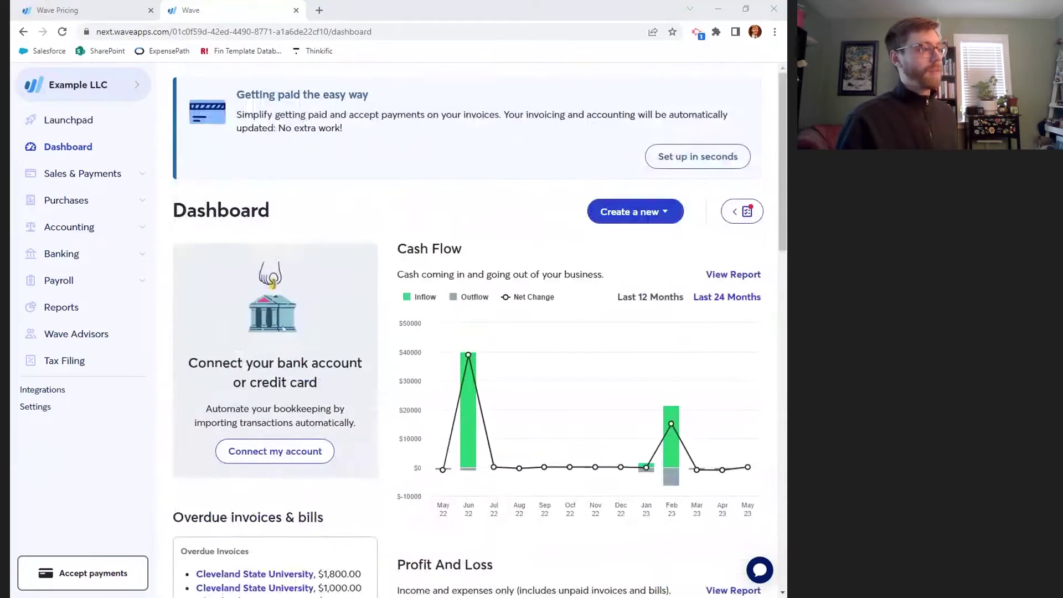
pyautogui.click(142, 229)
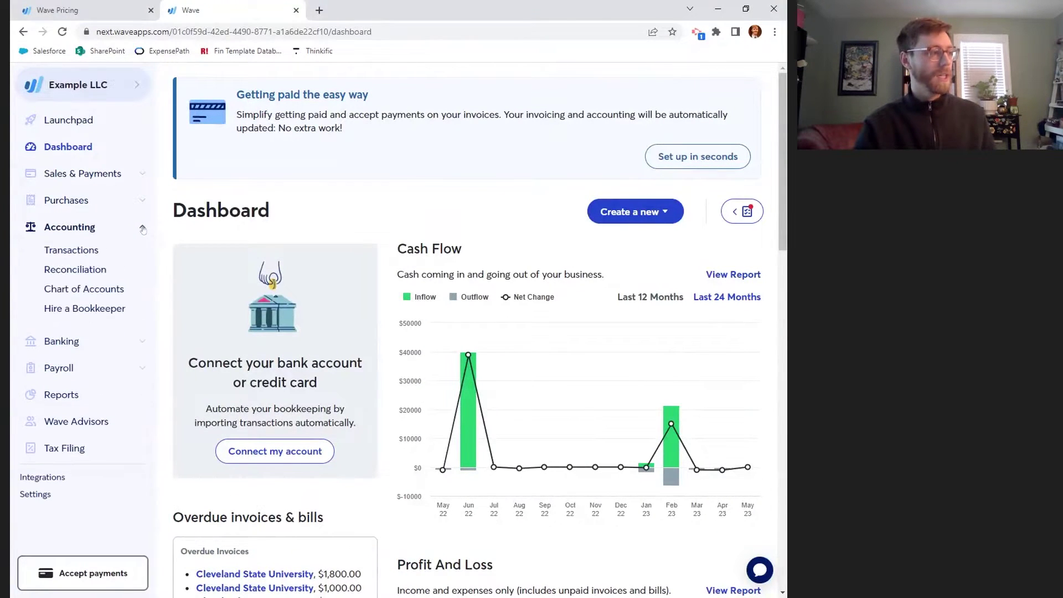
pyautogui.click(71, 250)
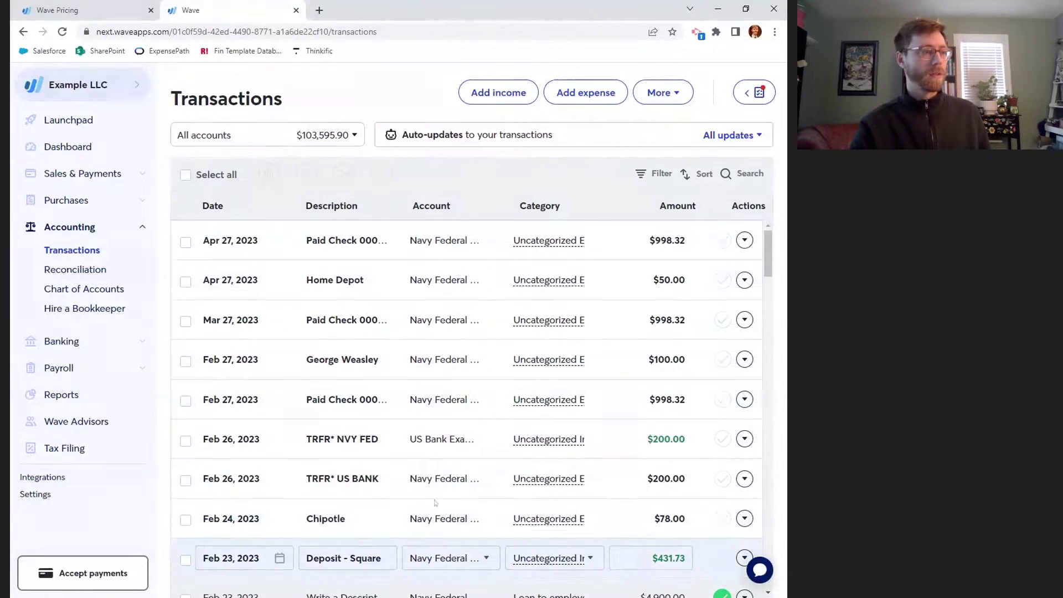
# Examine the list of available accounts, the latest paid check's full description, and the category column.
pyautogui.click(351, 135)
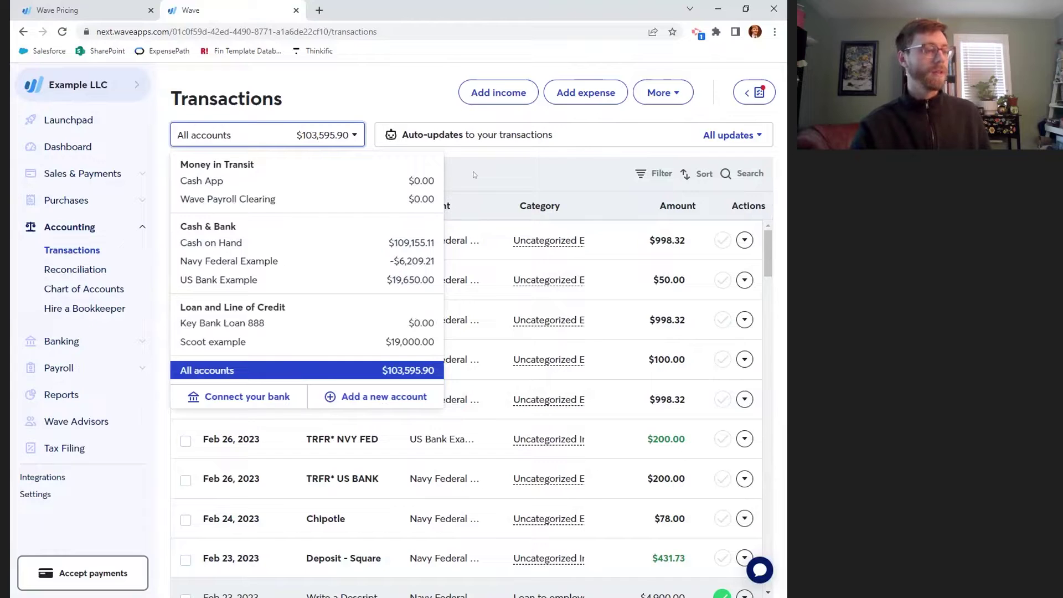
pyautogui.click(465, 238)
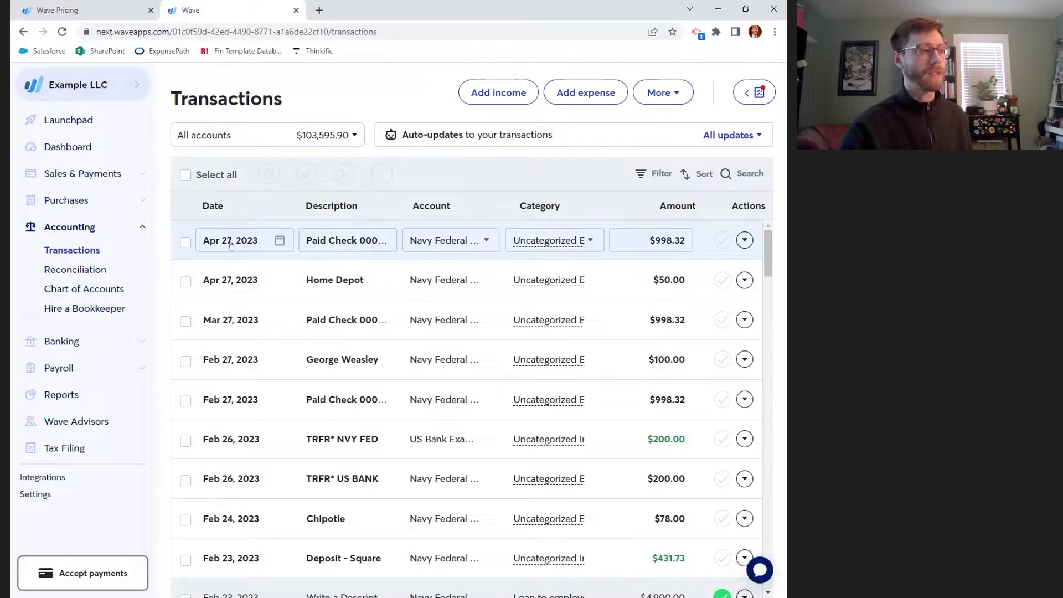
pyautogui.click(388, 240)
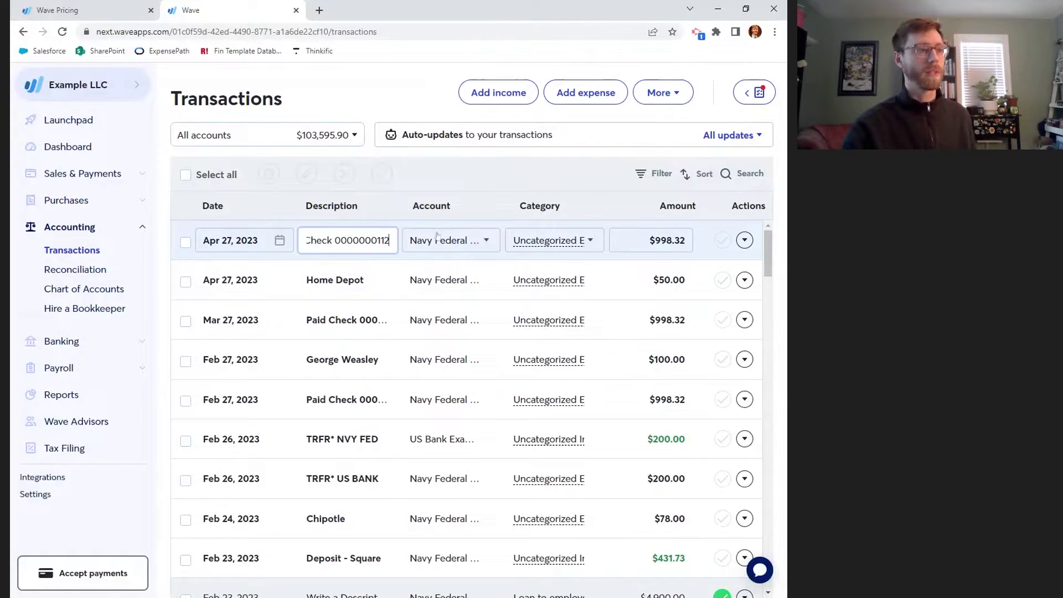
pyautogui.doubleClick(540, 206)
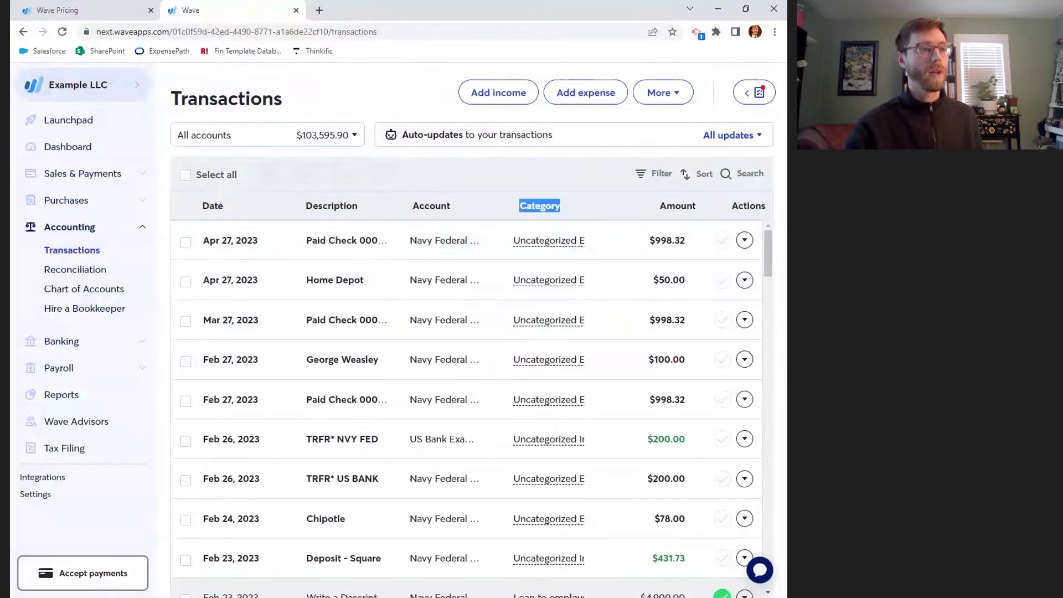
pyautogui.click(614, 196)
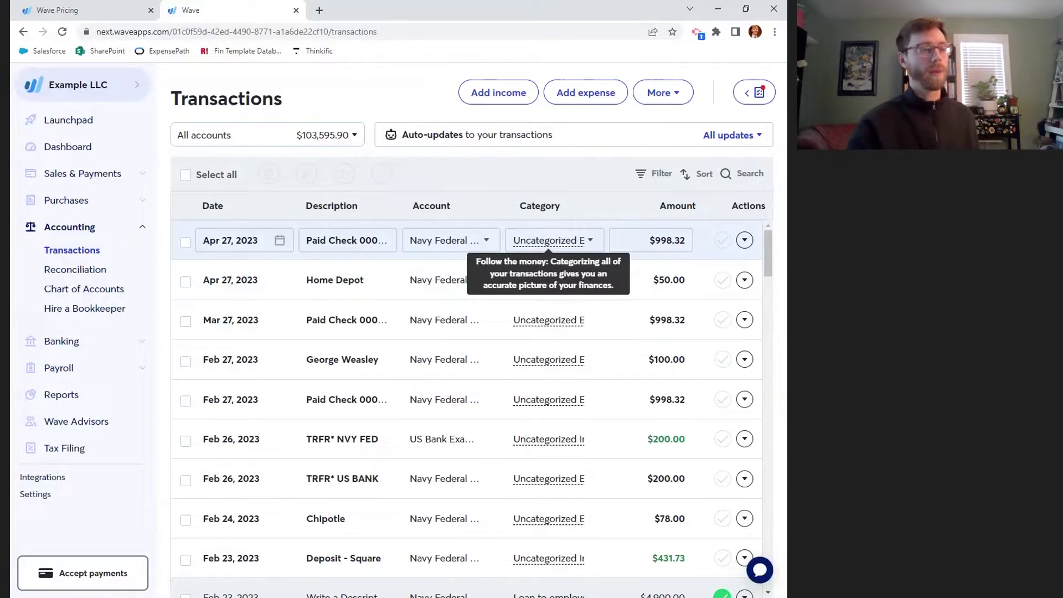
# Categorize the Apr 27, 2023 paid check of $998.32 as Rent Expense and mark it as reviewed.
pyautogui.click(591, 242)
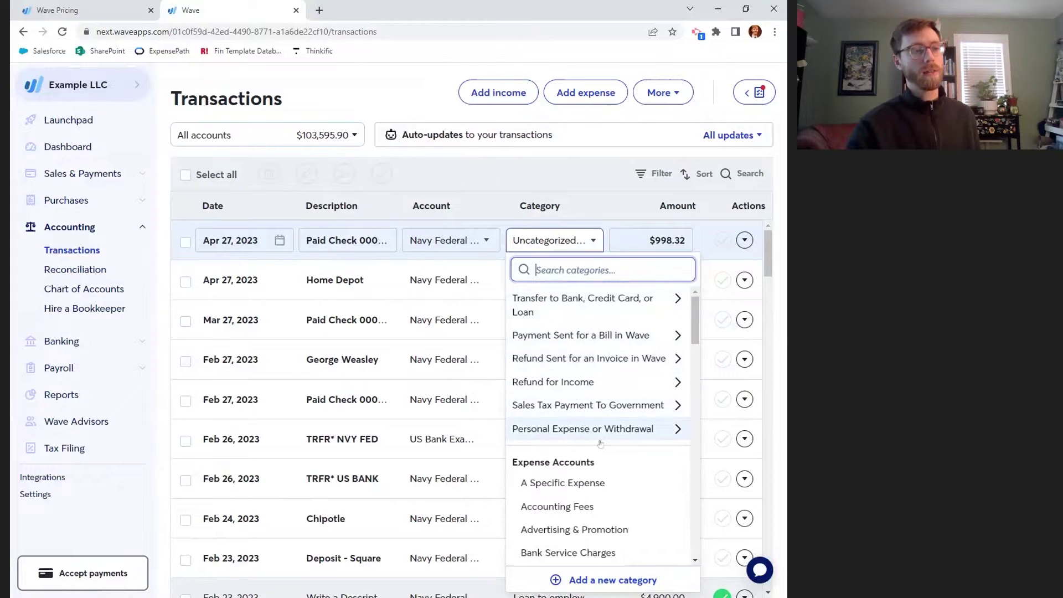
pyautogui.scroll(-3, 601, 443)
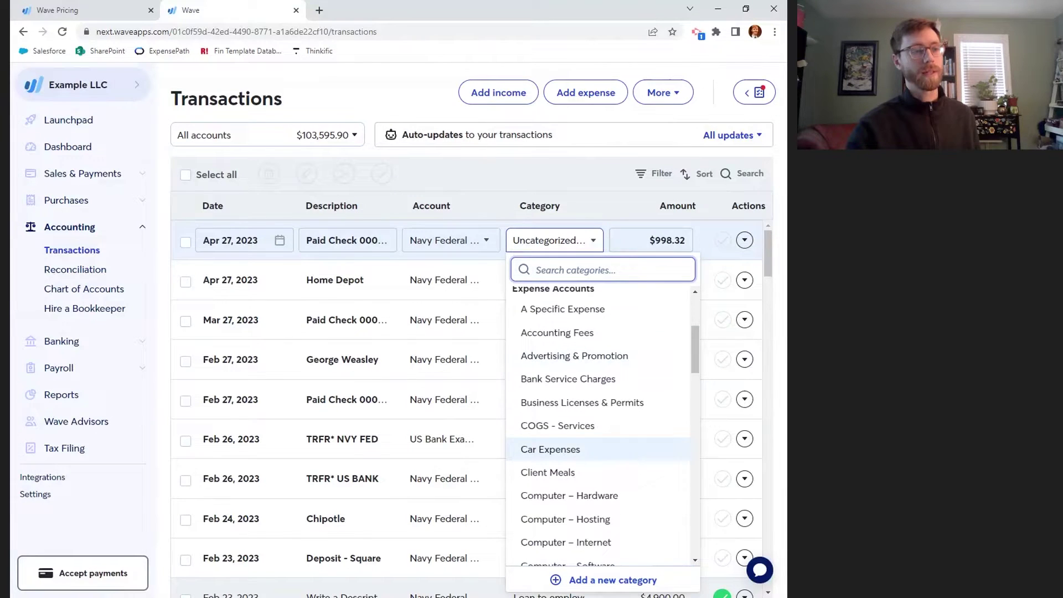
pyautogui.scroll(1, 601, 445)
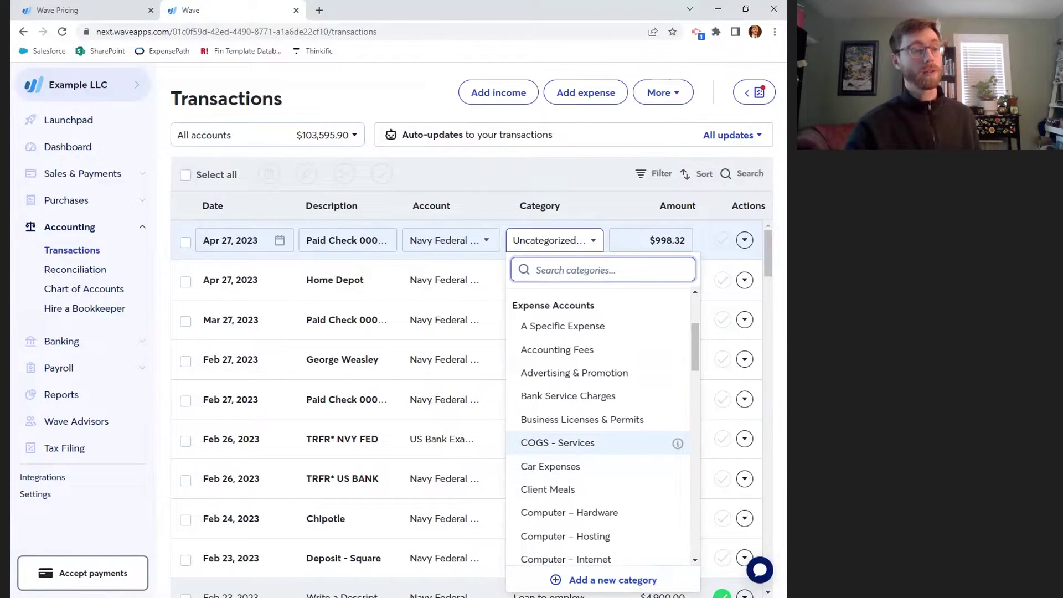
pyautogui.scroll(-4, 601, 443)
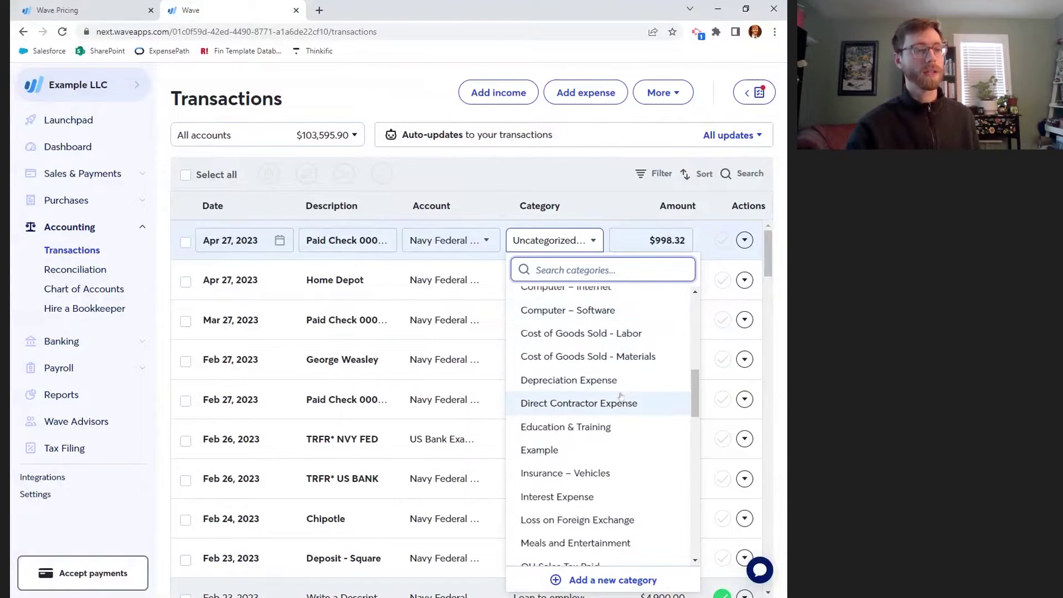
pyautogui.scroll(-2, 596, 481)
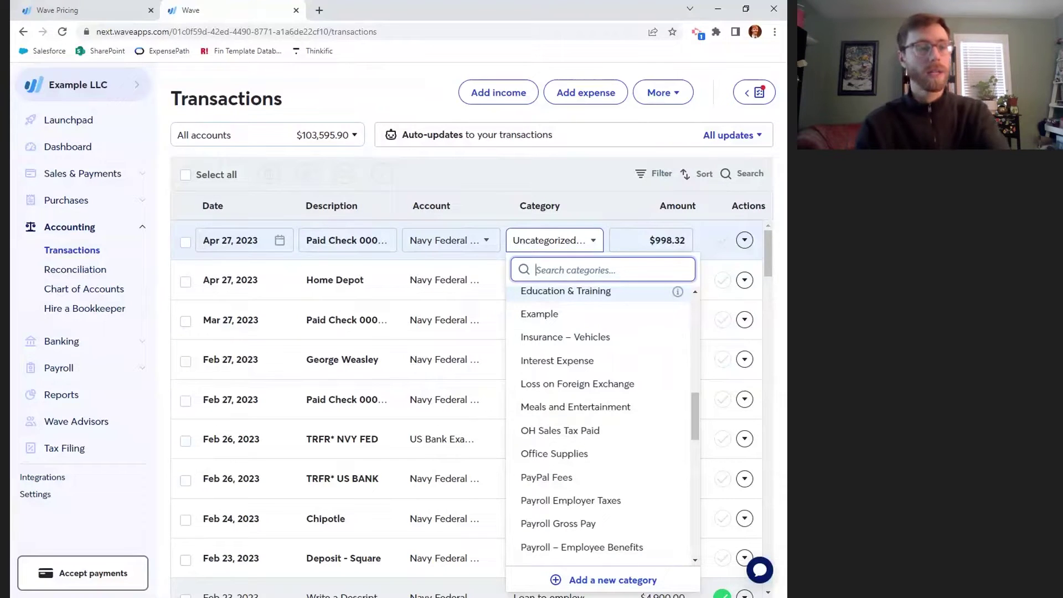
pyautogui.write('rent')
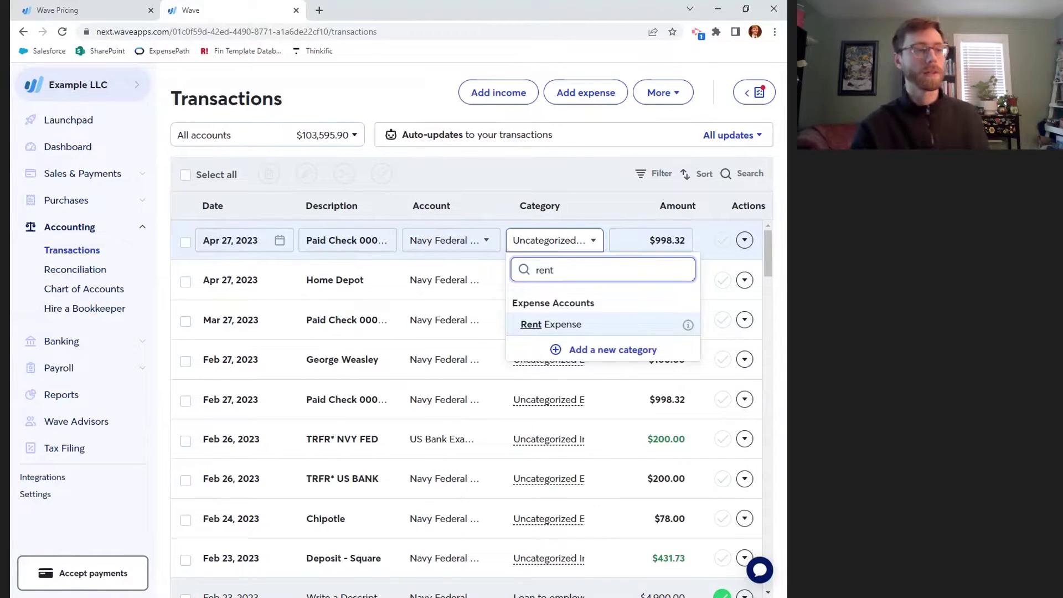
pyautogui.click(560, 327)
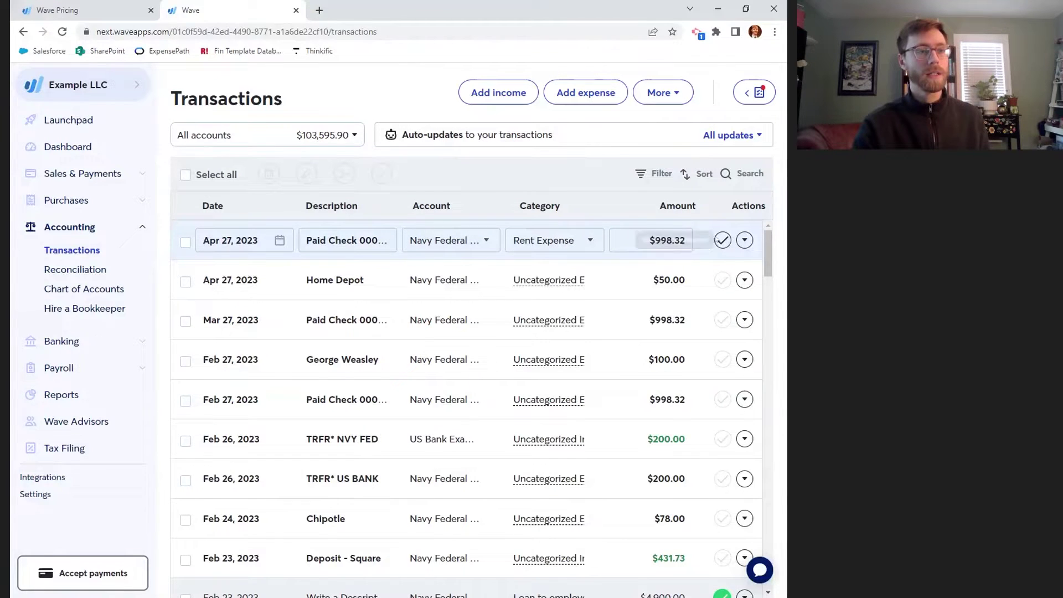
pyautogui.click(723, 241)
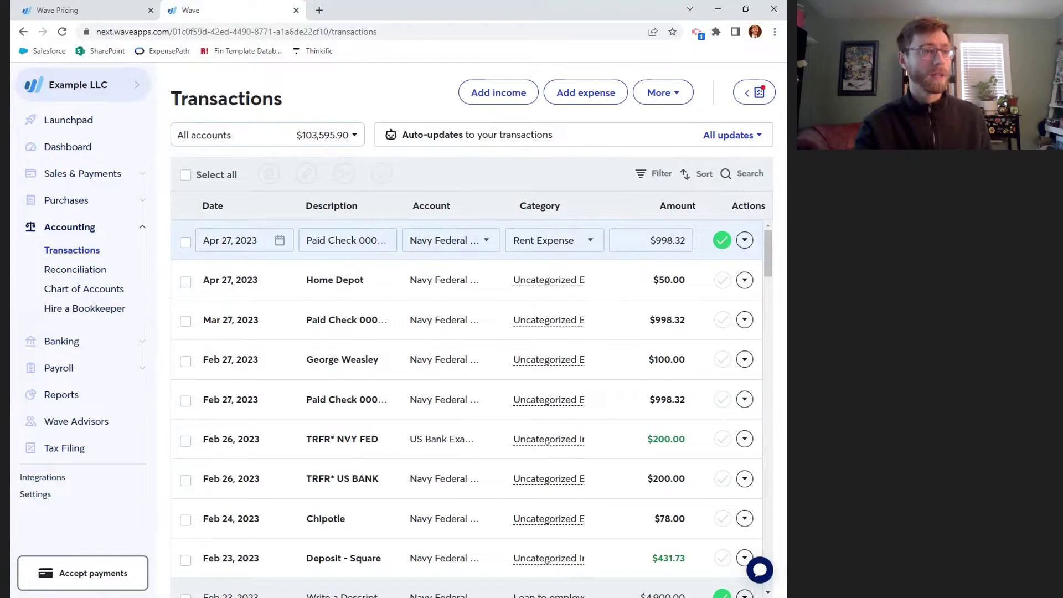
# Search the category choices of the Apr 27, 2023 Home Depot transaction for "office" and "repai".
pyautogui.click(668, 286)
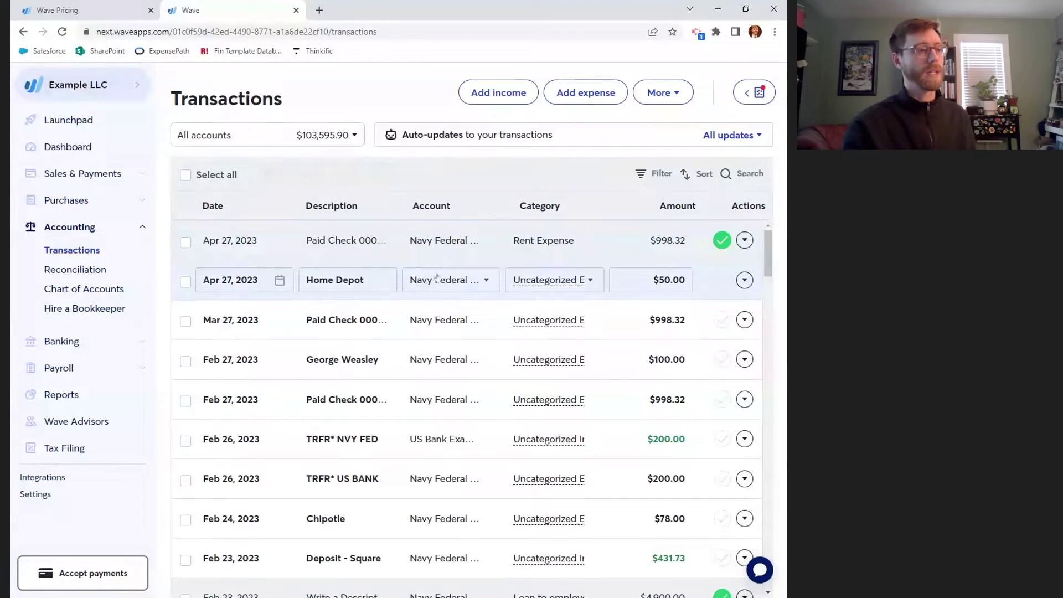
pyautogui.click(566, 279)
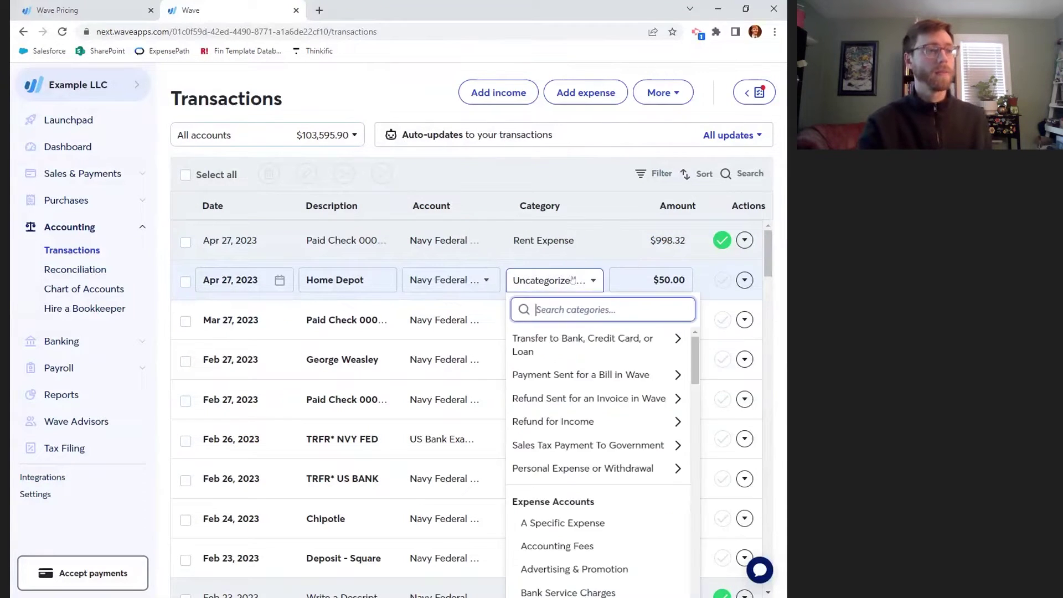
pyautogui.scroll(-1, 598, 443)
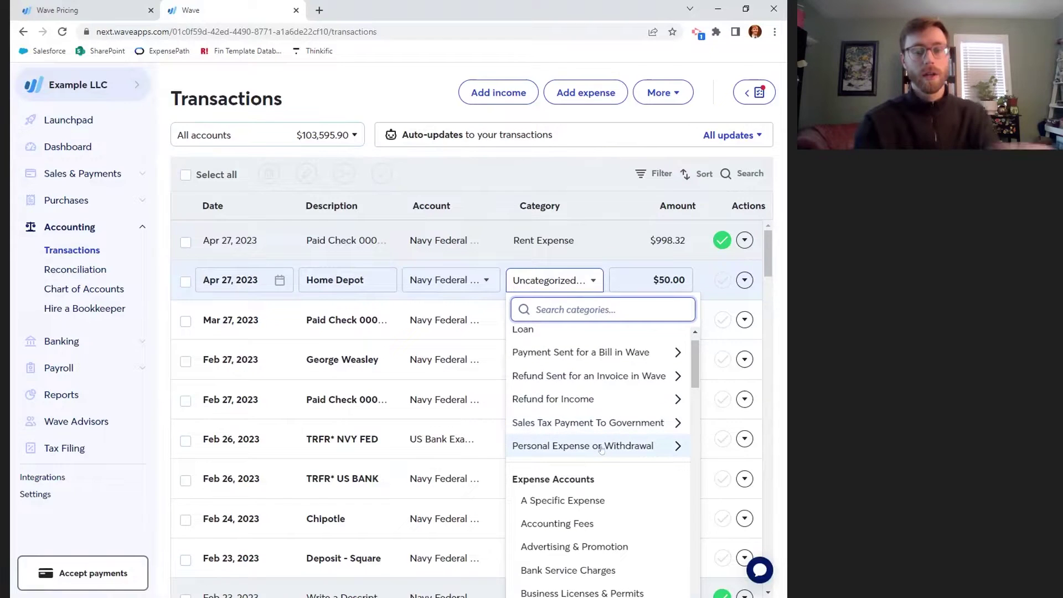
pyautogui.write('office')
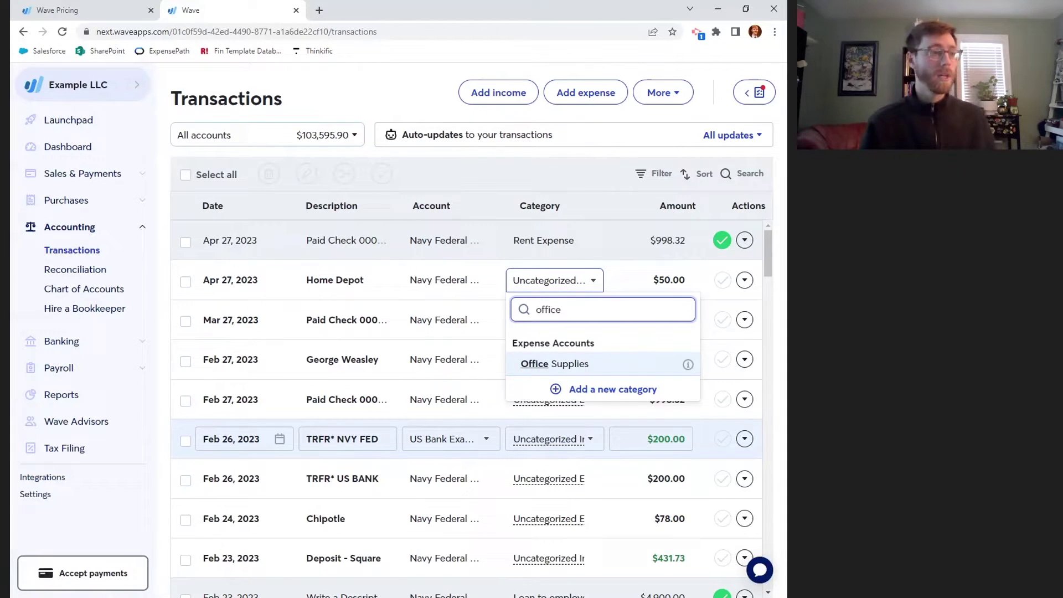
pyautogui.press('BackSpace')
pyautogui.press('BackSpace')
pyautogui.press('BackSpace')
pyautogui.press('BackSpace')
pyautogui.press('BackSpace')
pyautogui.press('BackSpace')
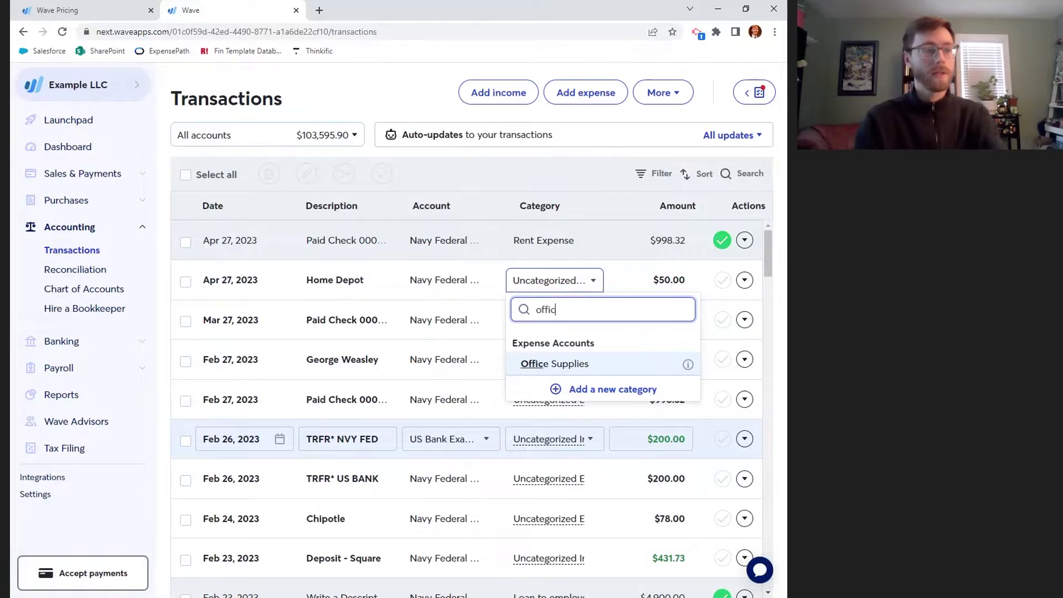
pyautogui.write('repai')
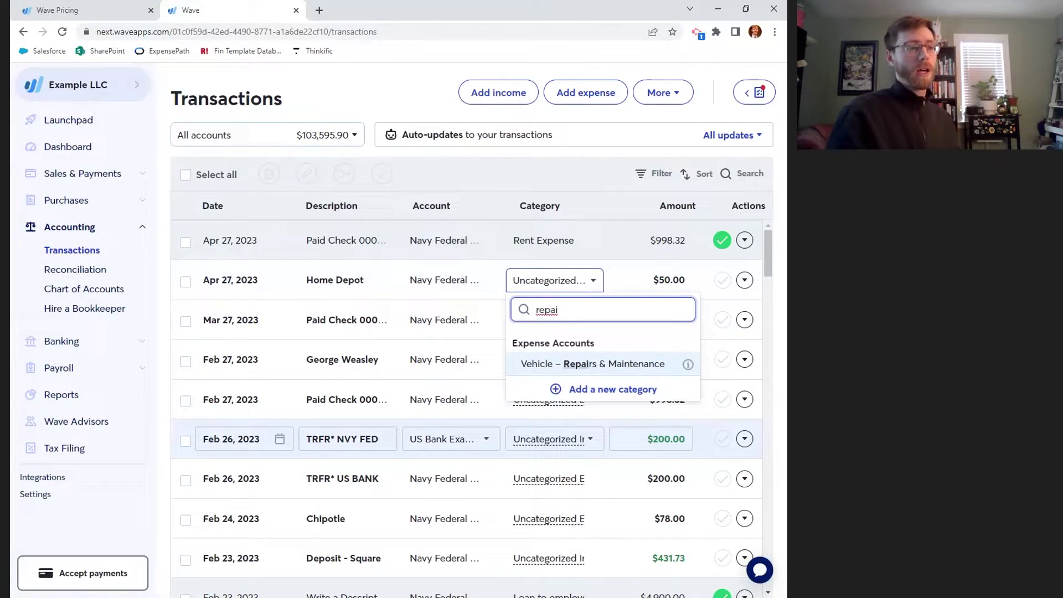
# Start adding a new category for the Home Depot transaction with the account type Operating Expense.
pyautogui.click(598, 390)
pyautogui.click(380, 174)
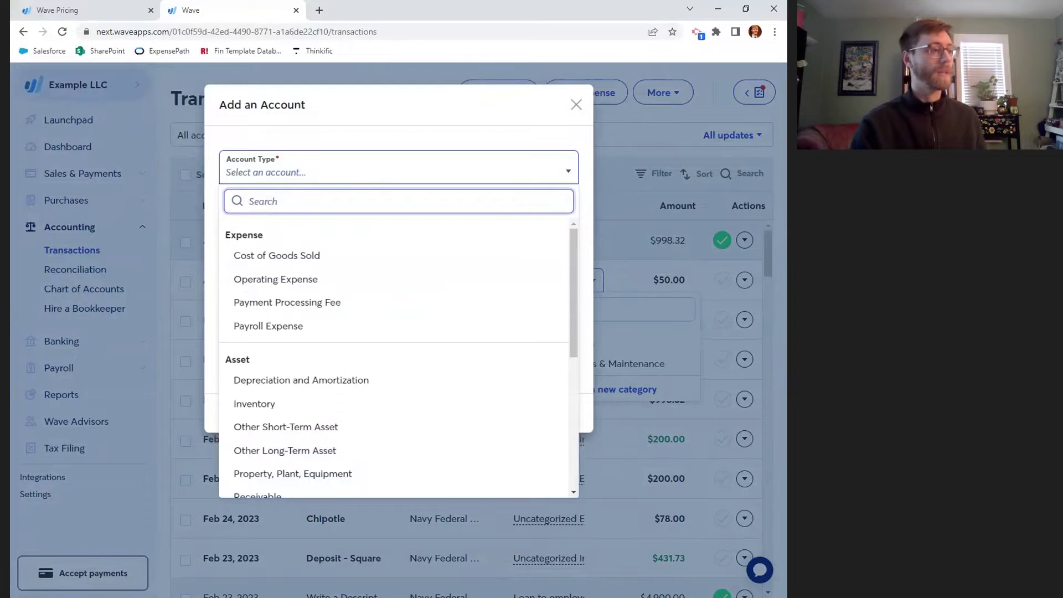
pyautogui.click(339, 169)
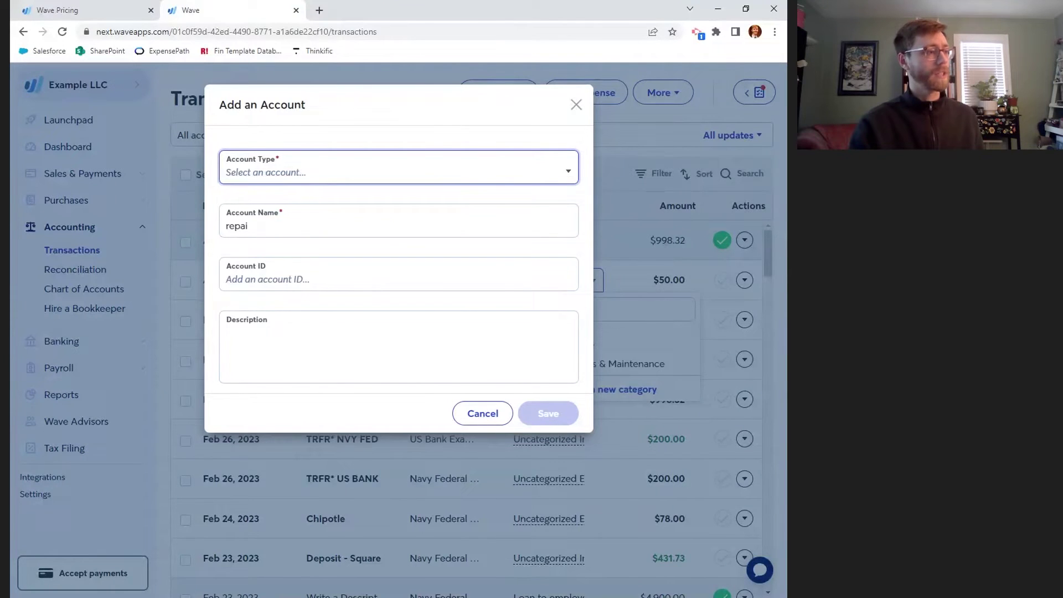
pyautogui.click(279, 175)
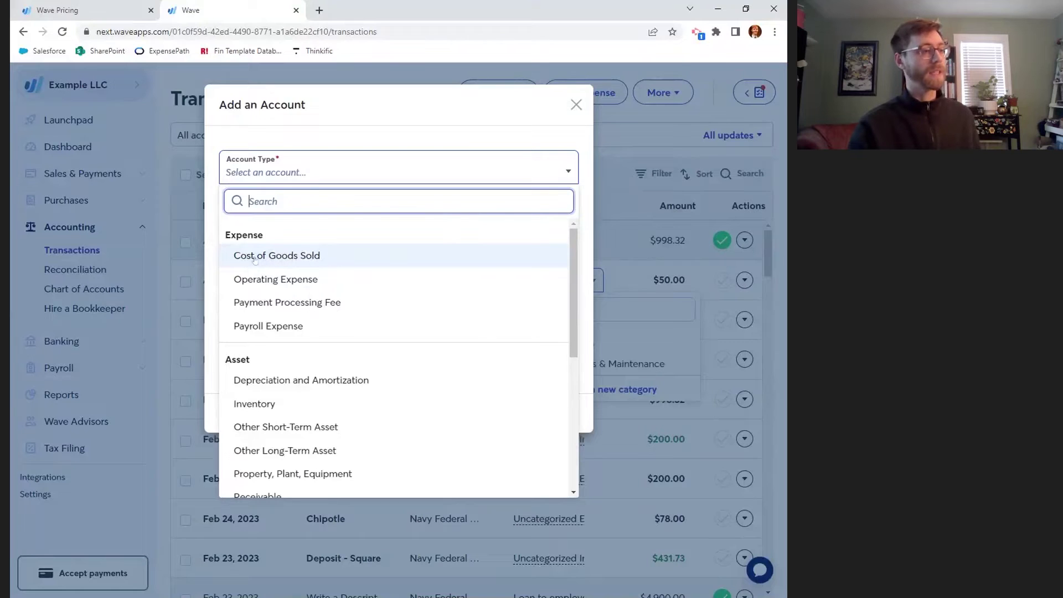
pyautogui.click(279, 287)
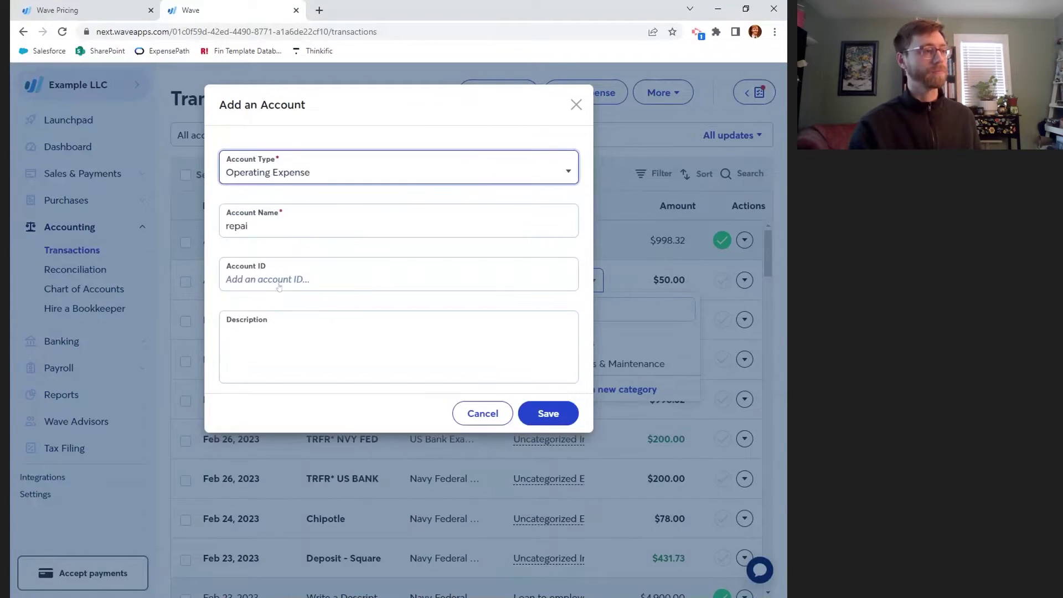
# Save the new account under the name "Building - Repairs & Maintenance" and mark the Home Depot transaction as reviewed.
pyautogui.click(269, 231)
pyautogui.write('Building - Re')
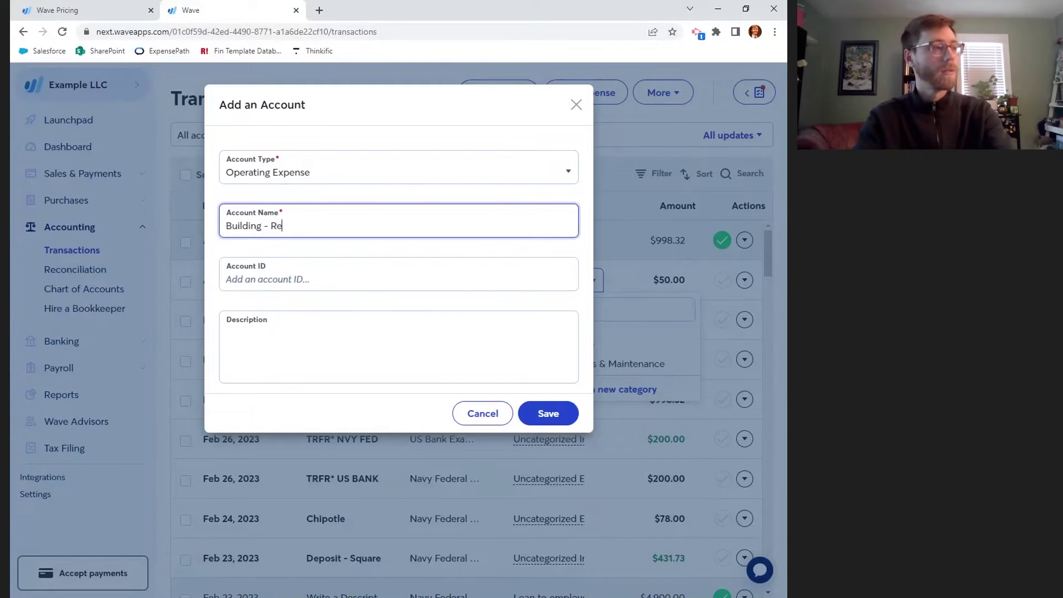
pyautogui.write('oairs ')
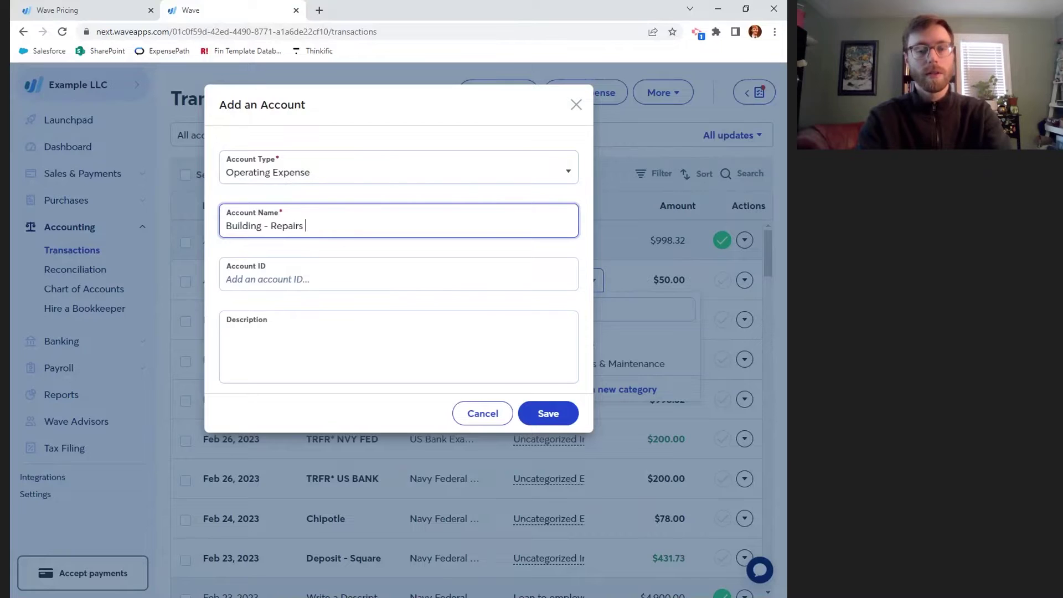
pyautogui.write('& Maintenance')
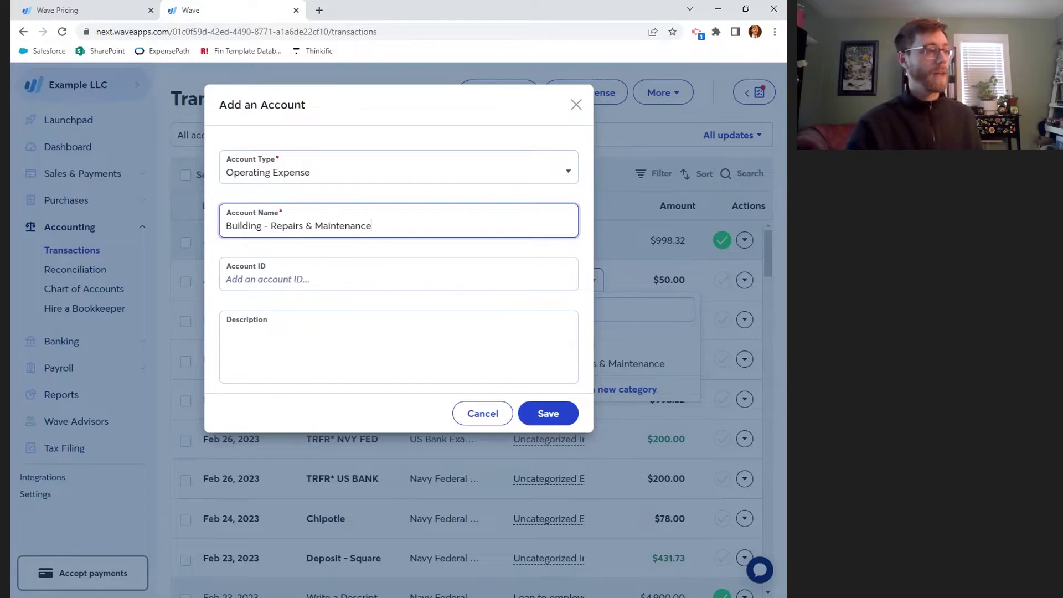
pyautogui.click(399, 279)
pyautogui.click(388, 343)
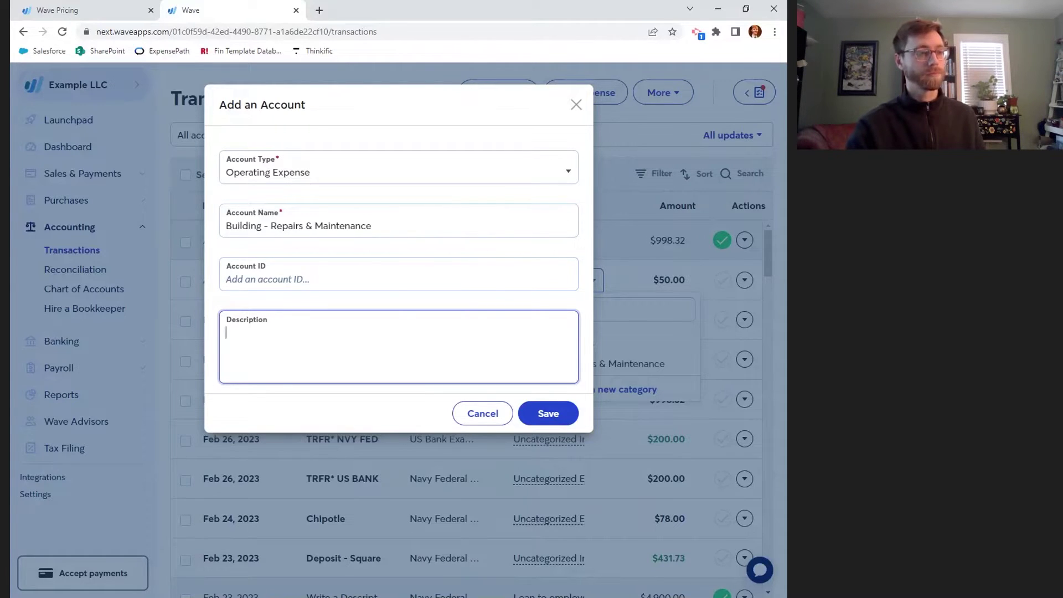
pyautogui.click(554, 414)
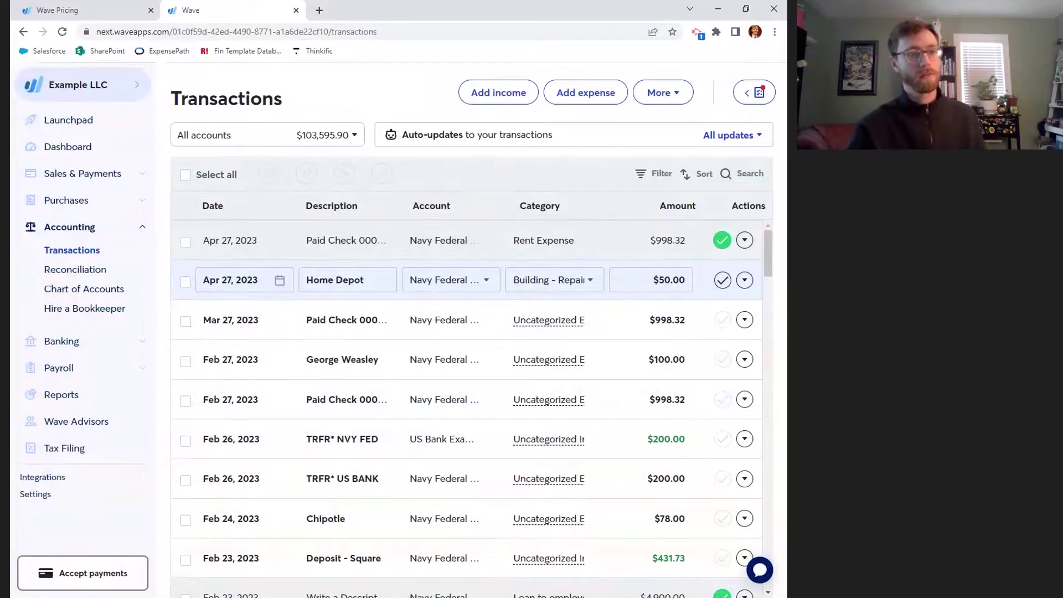
pyautogui.click(723, 281)
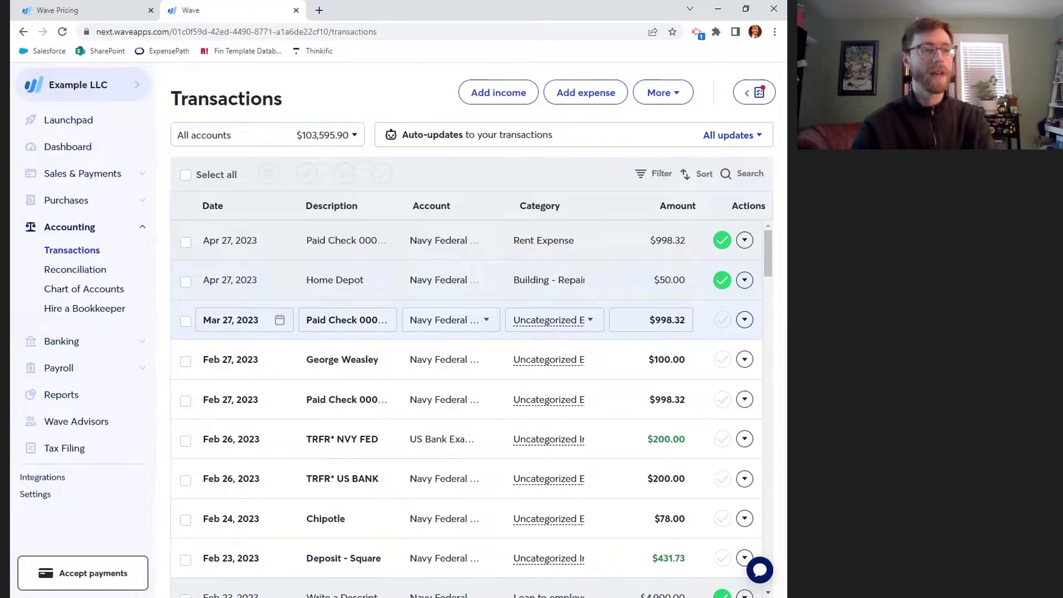
# Search the transactions for 998.32 and select only the Mar 27, Feb 27 and Jan 27, 2023 paid checks.
pyautogui.click(742, 175)
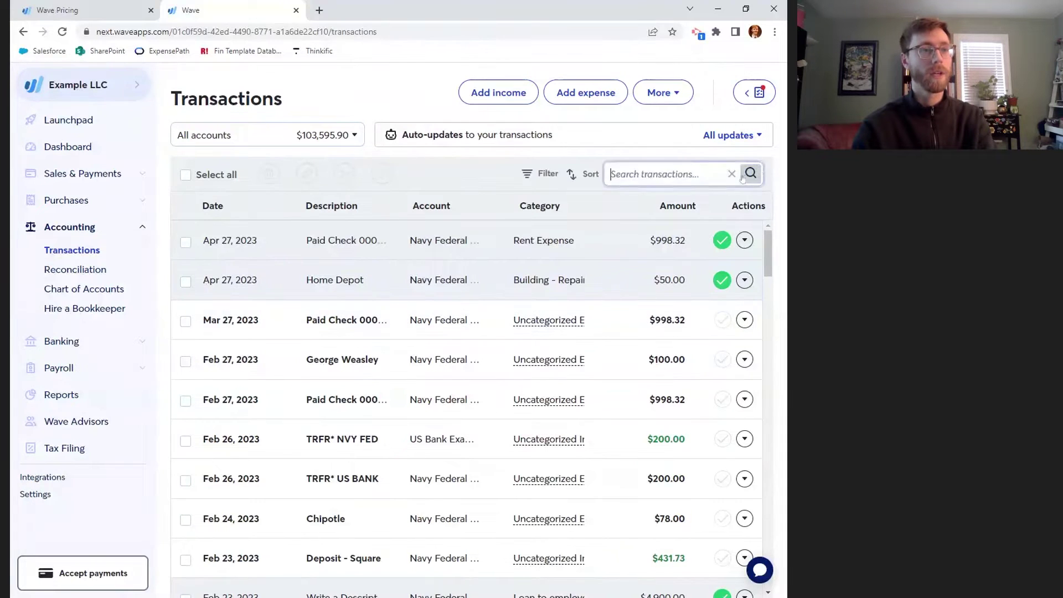
pyautogui.write('998.')
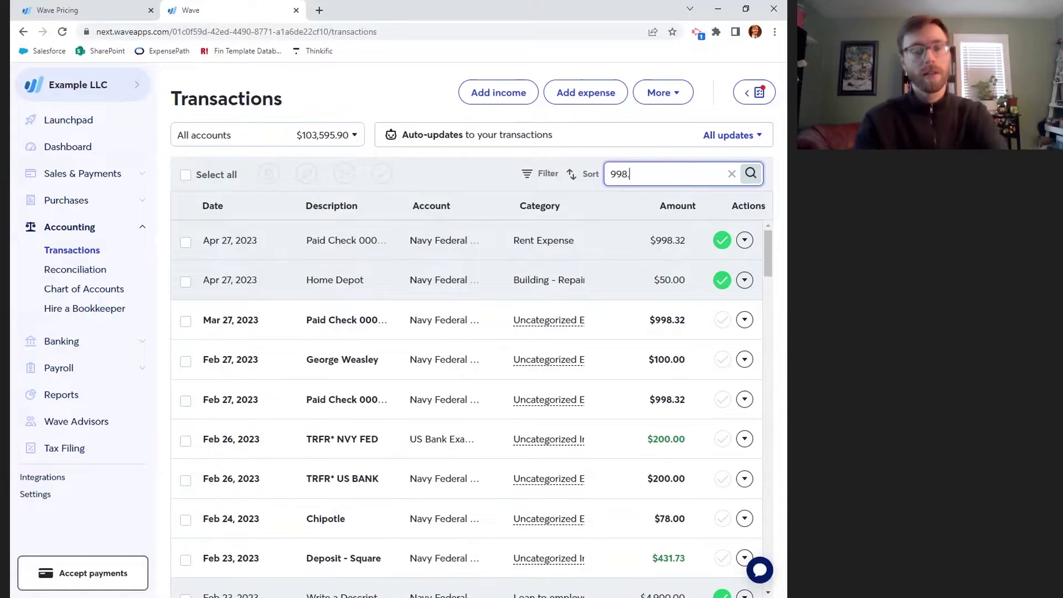
pyautogui.write('32')
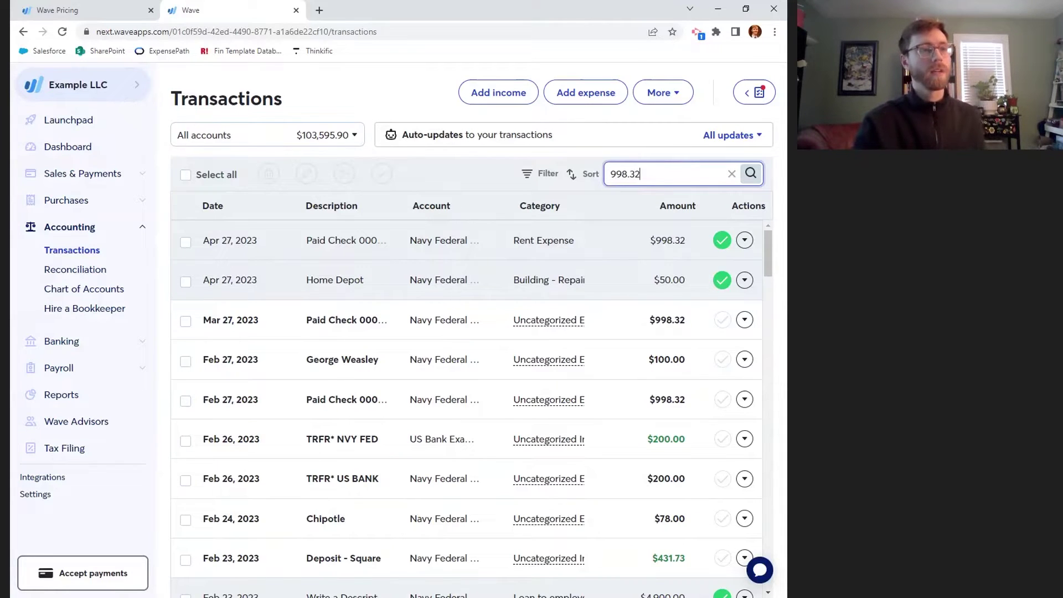
pyautogui.press('Return')
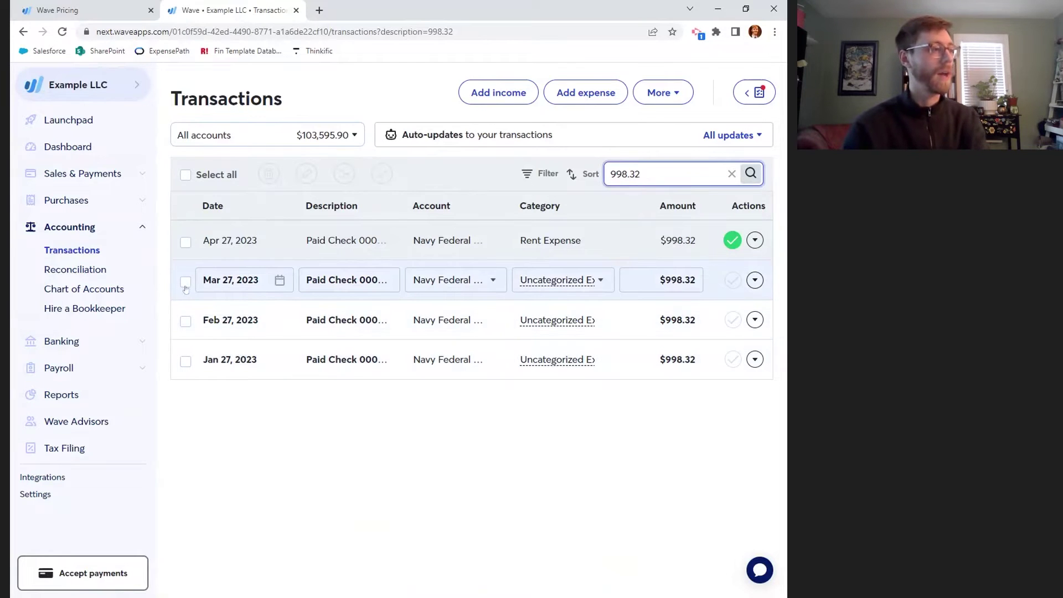
pyautogui.click(185, 174)
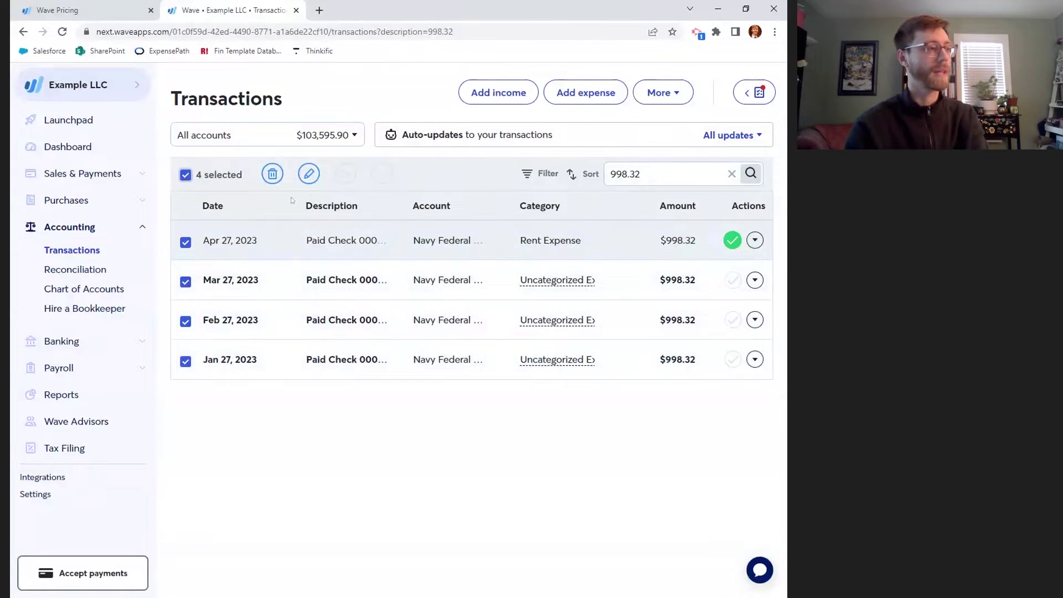
pyautogui.click(186, 242)
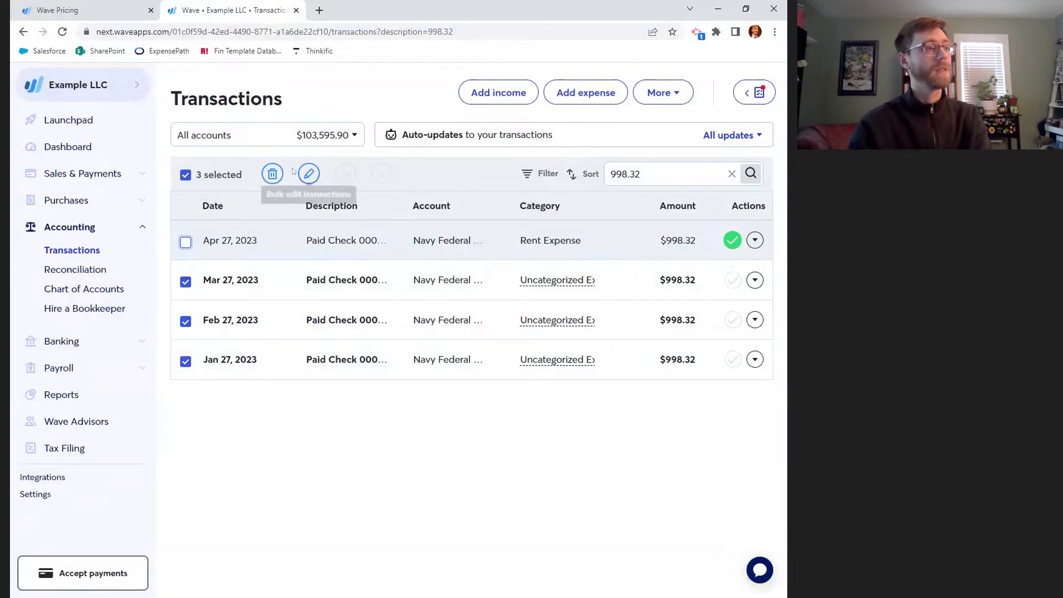
# Bulk edit the three selected checks to category Rent Expense, marked as reviewed, and clear the search and selection.
pyautogui.click(308, 174)
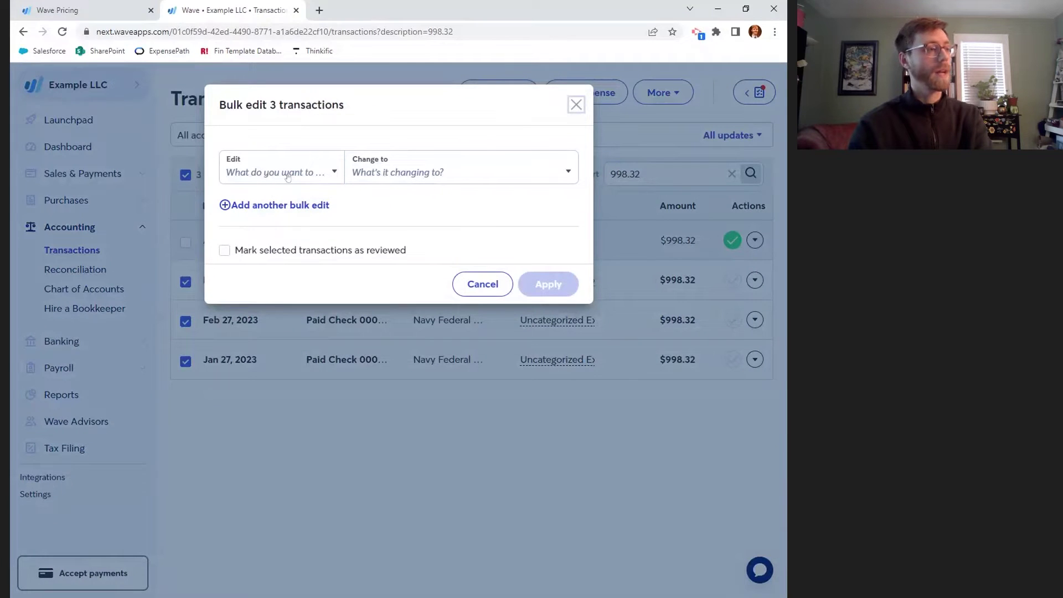
pyautogui.click(288, 177)
pyautogui.click(244, 197)
pyautogui.click(414, 185)
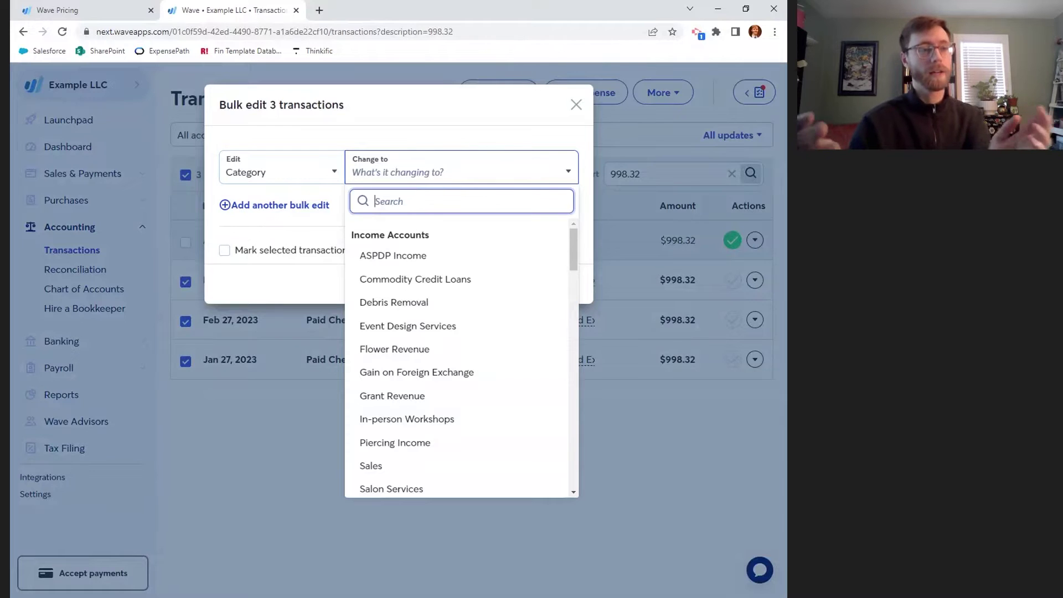
pyautogui.write('rent')
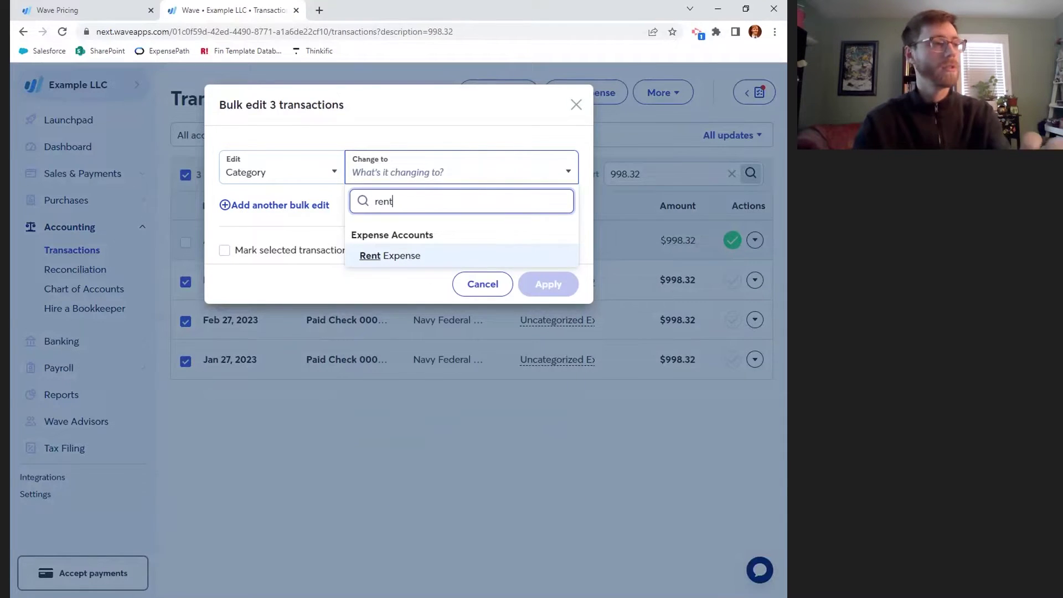
pyautogui.click(417, 256)
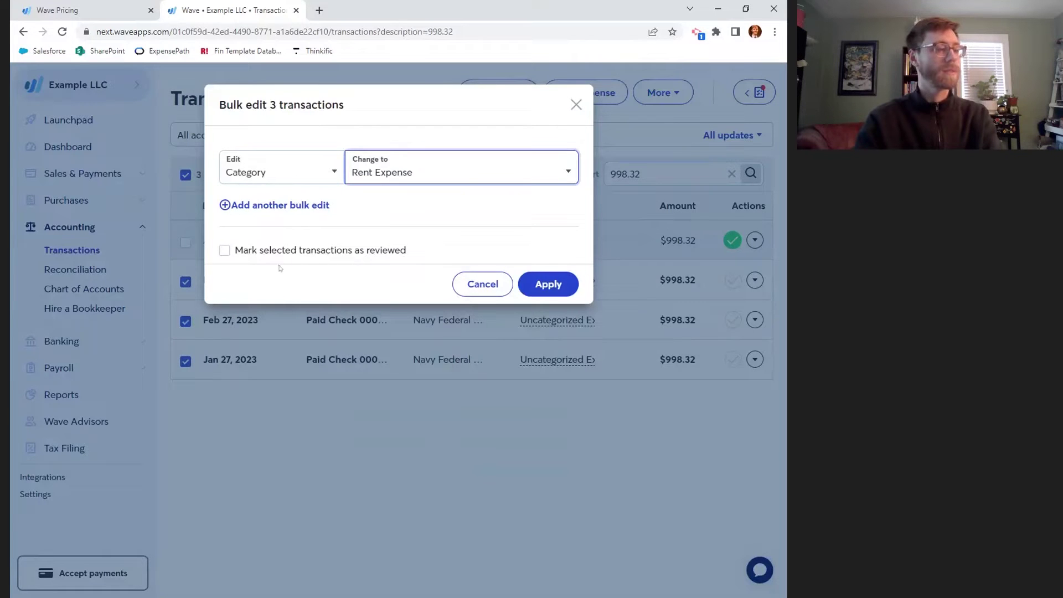
pyautogui.click(225, 252)
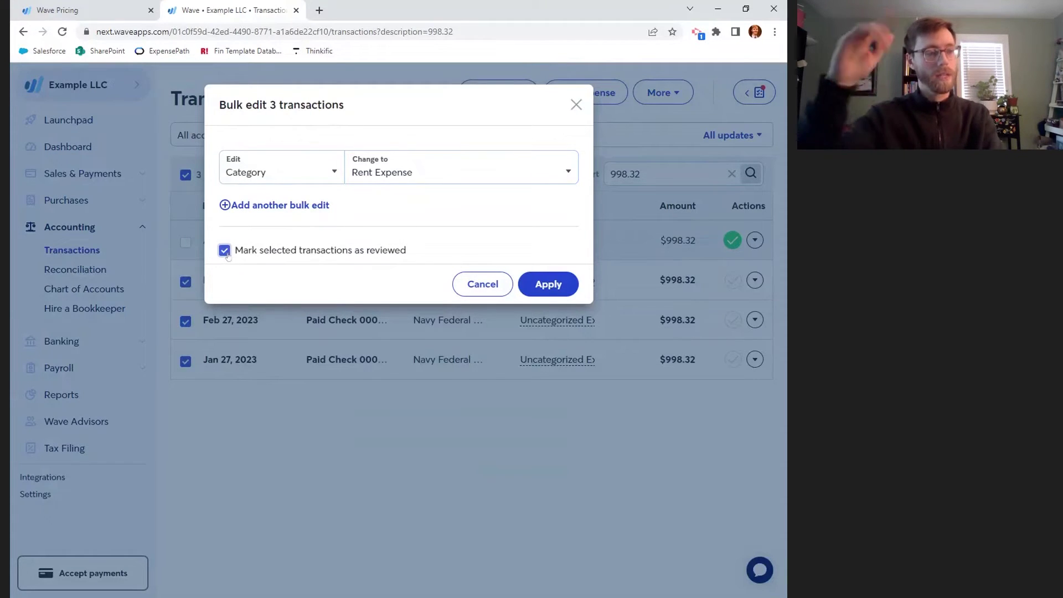
pyautogui.click(560, 286)
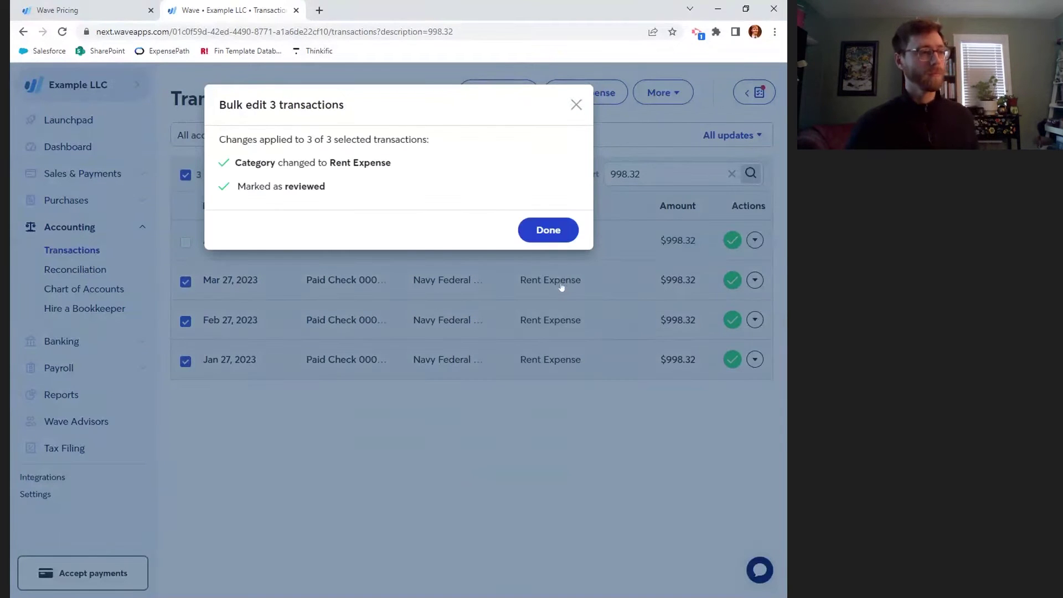
pyautogui.click(552, 228)
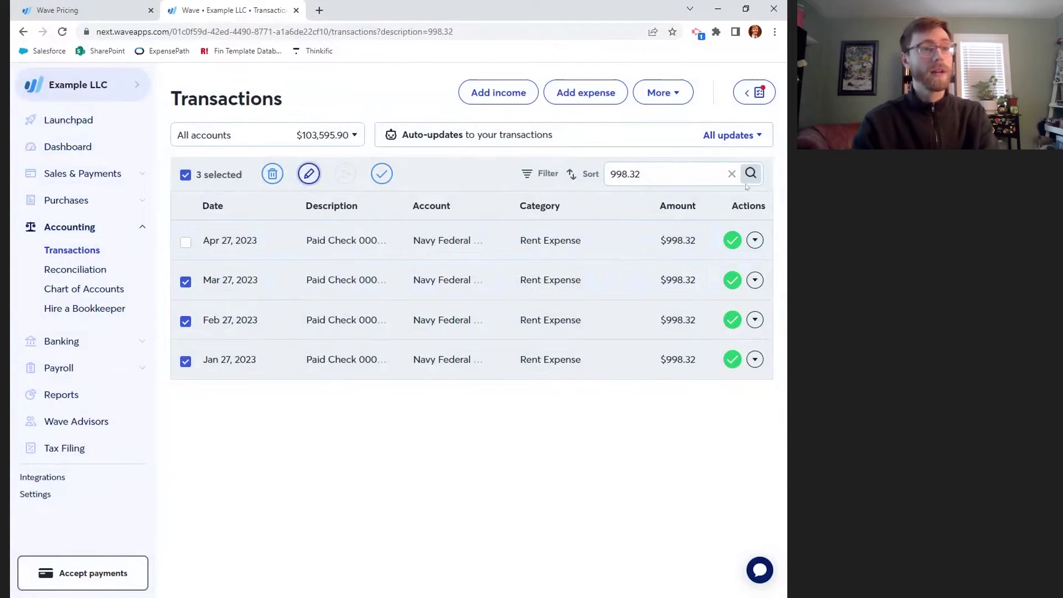
pyautogui.click(732, 174)
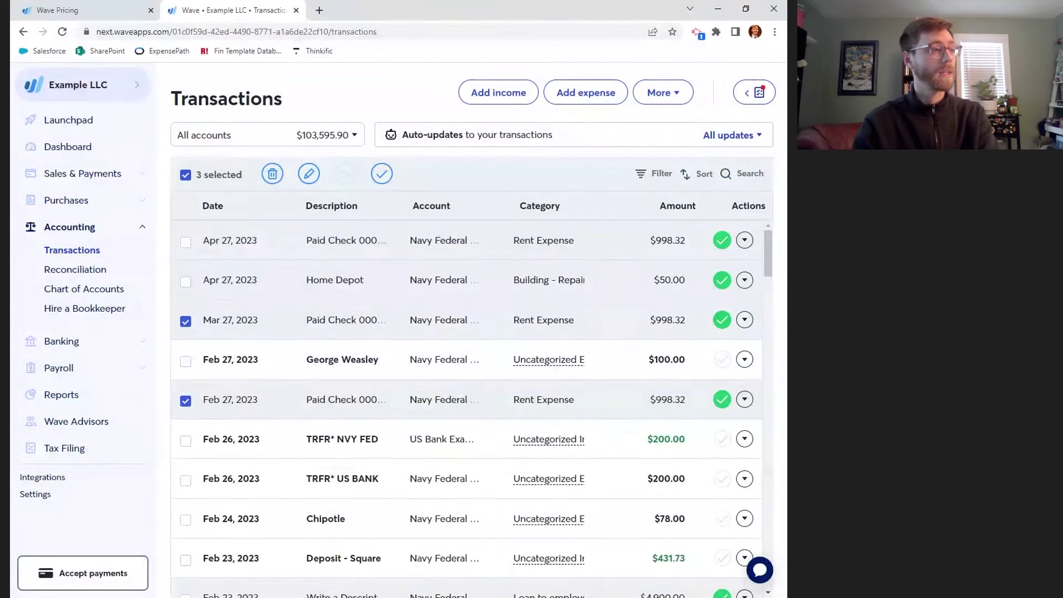
pyautogui.click(185, 176)
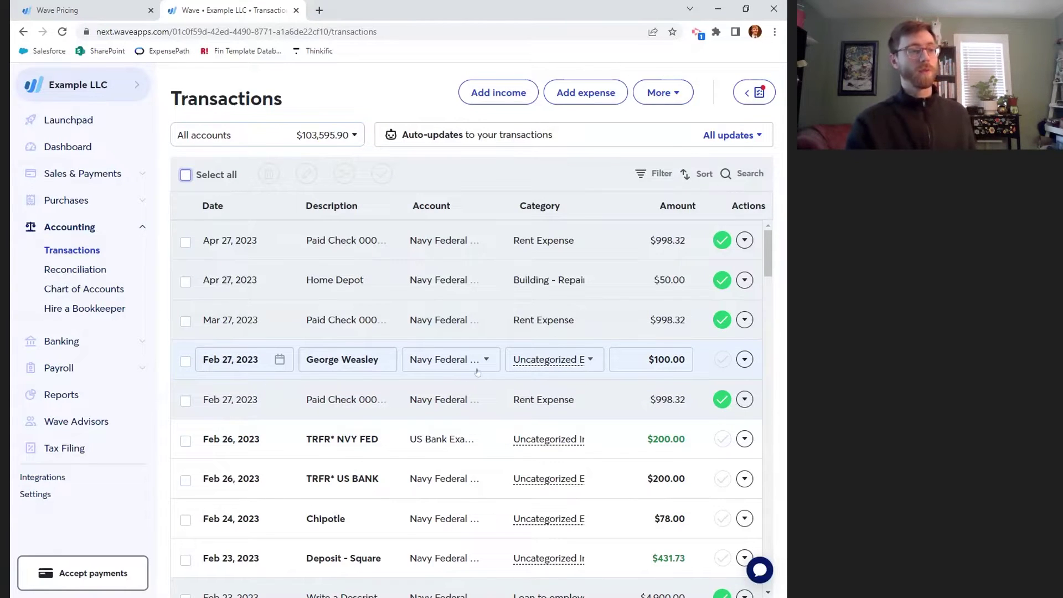
# Categorize the Feb 27, 2023 payment of $100.00 as Cost of Goods Sold - Labor and mark it as reviewed.
pyautogui.click(581, 362)
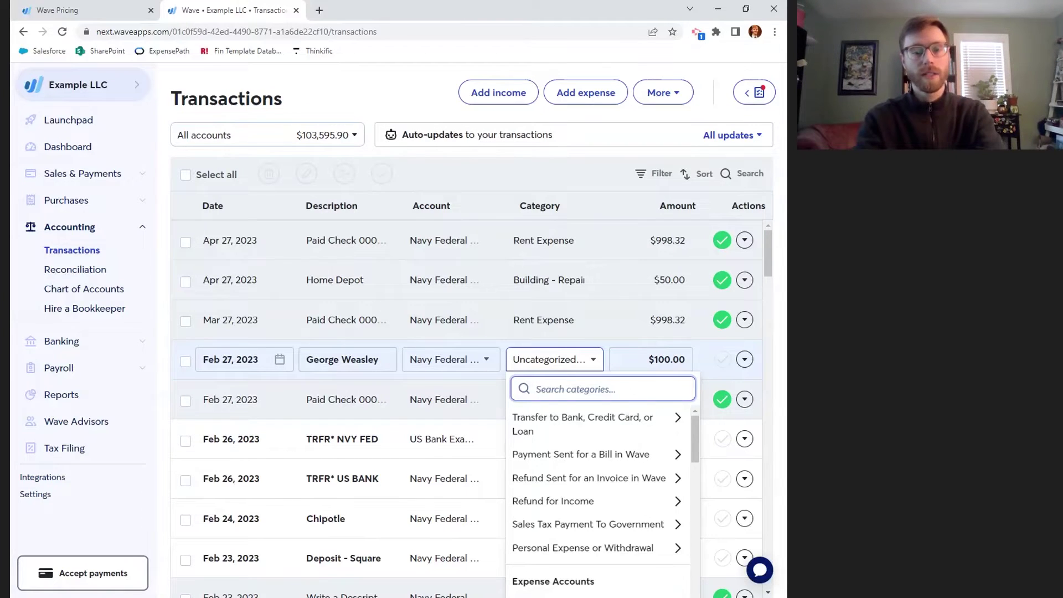
pyautogui.write('cost')
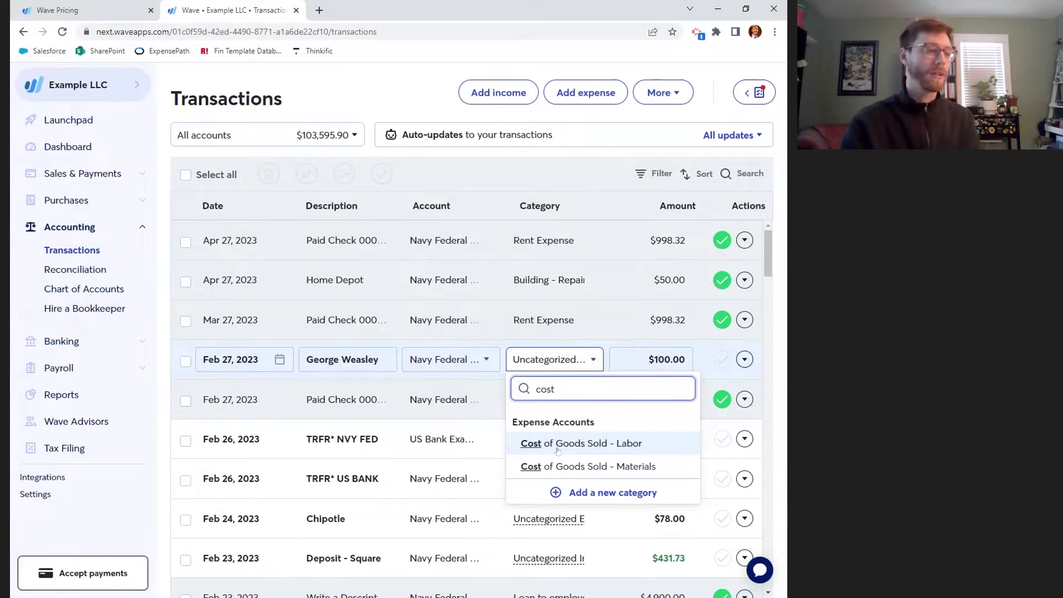
pyautogui.click(591, 448)
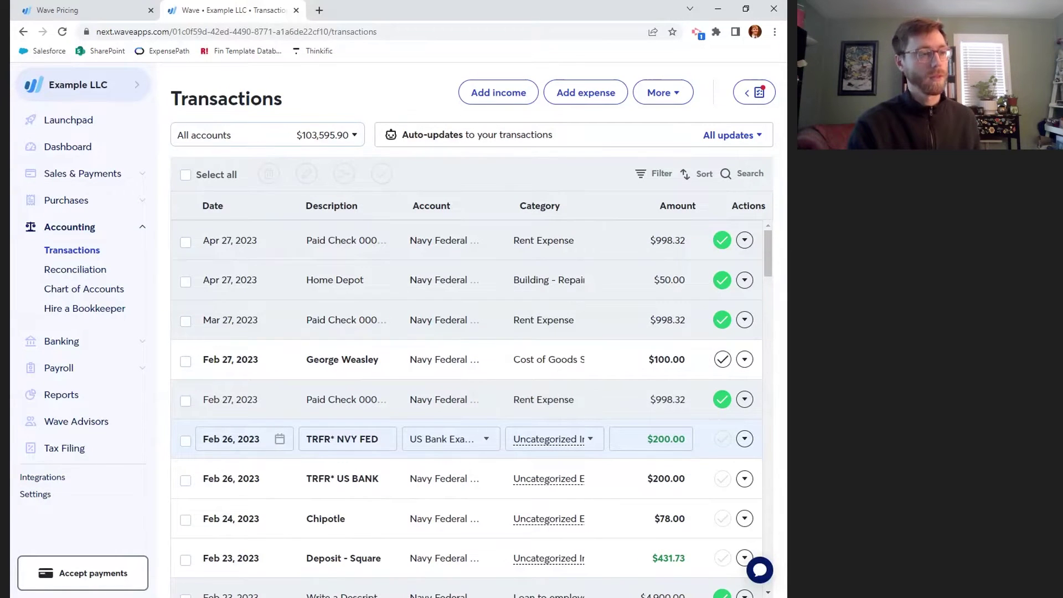
pyautogui.click(723, 359)
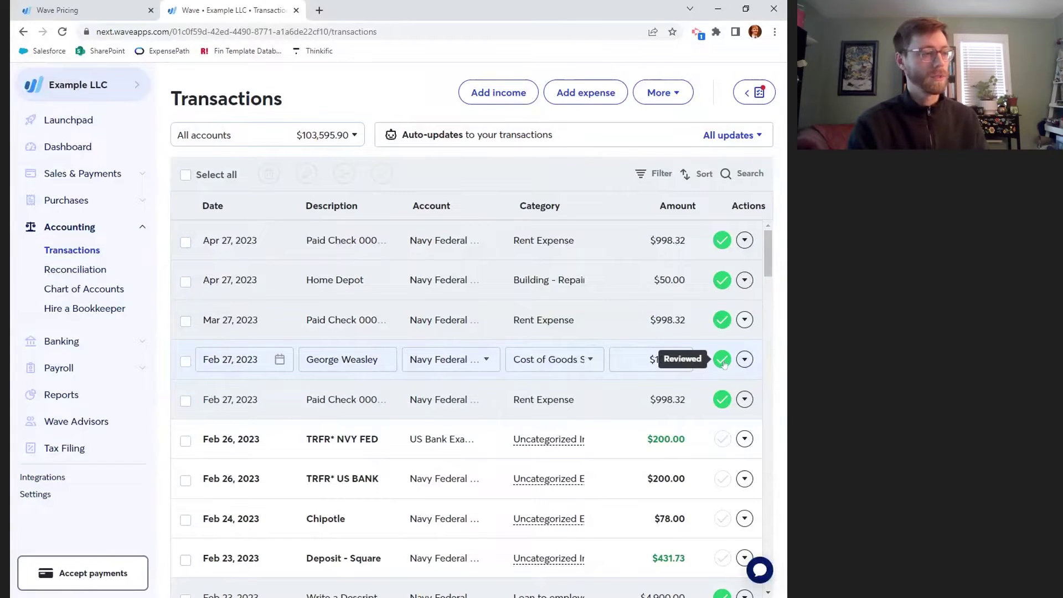
# Categorize the Feb 26, 2023 TRFR* NVY FED deposit as a transfer matching Navy Federal Example's TRFR* US BANK transaction and mark both as reviewed.
pyautogui.scroll(-1, 469, 415)
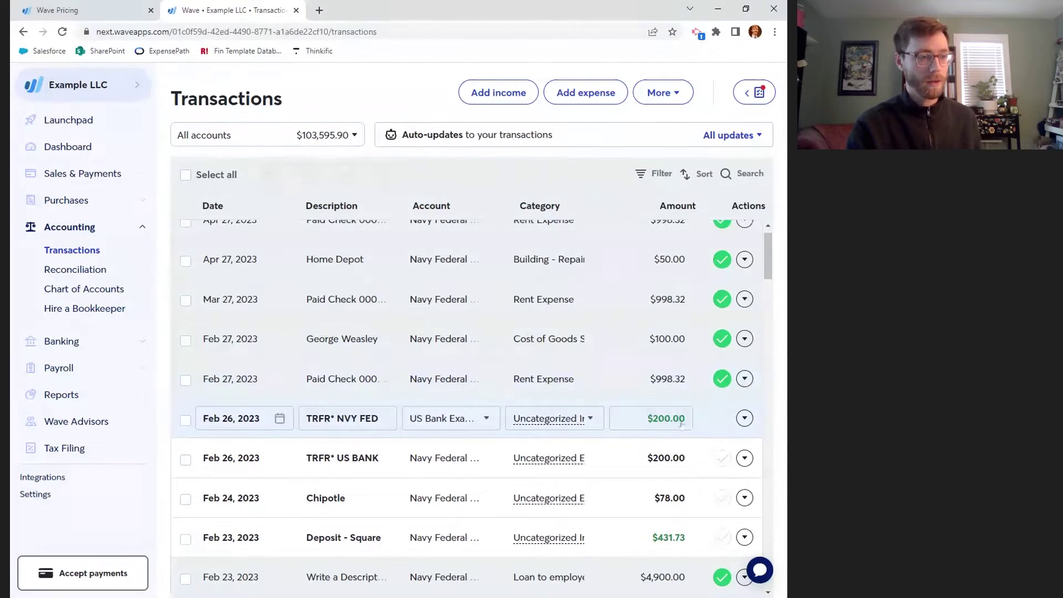
pyautogui.scroll(1, 682, 425)
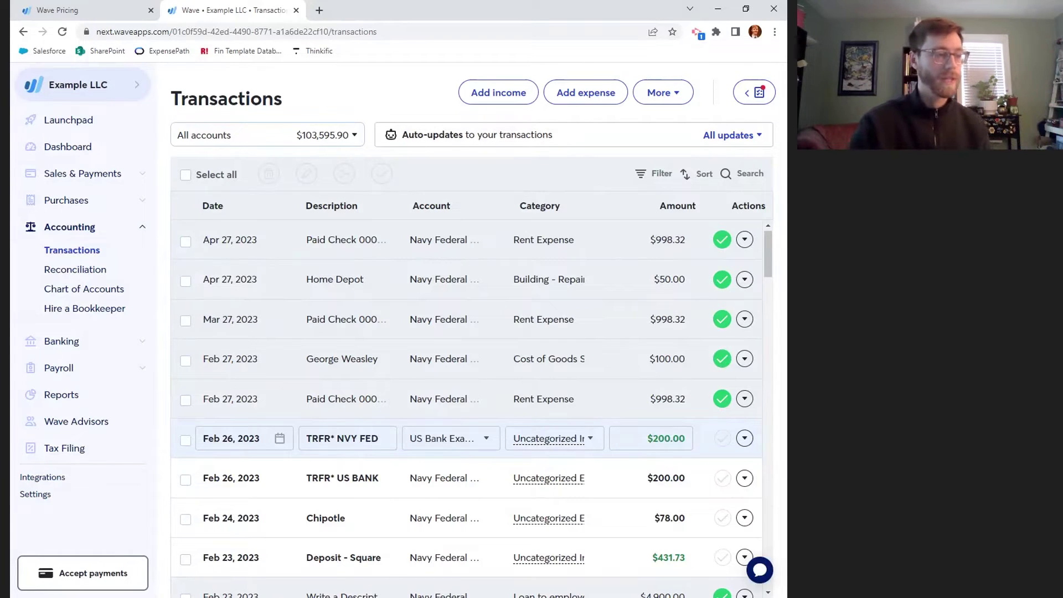
pyautogui.click(595, 489)
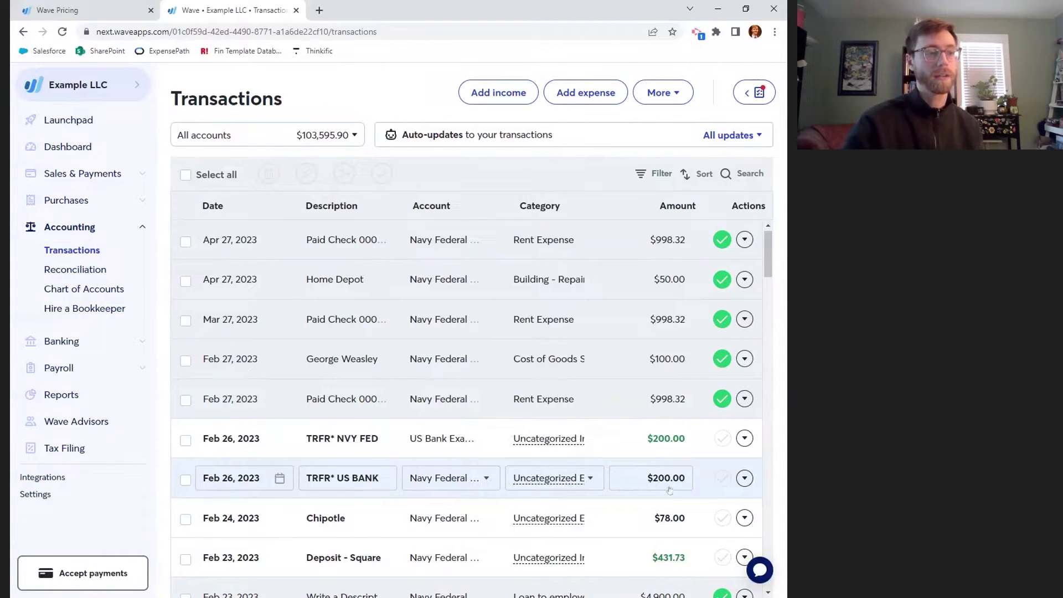
pyautogui.click(587, 438)
pyautogui.click(593, 441)
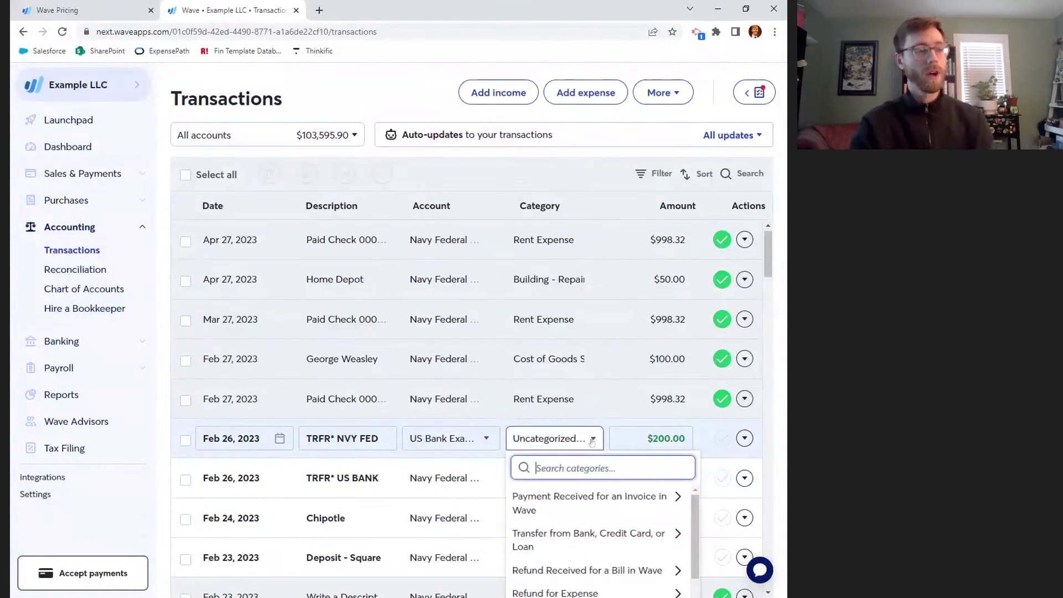
pyautogui.click(586, 540)
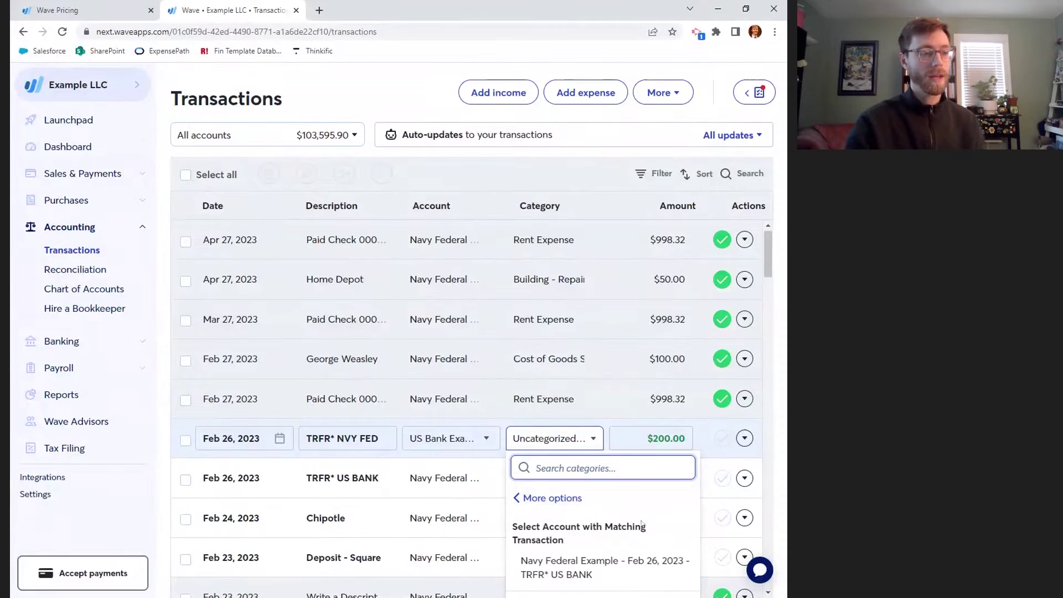
pyautogui.scroll(-1, 642, 523)
pyautogui.scroll(-1, 643, 523)
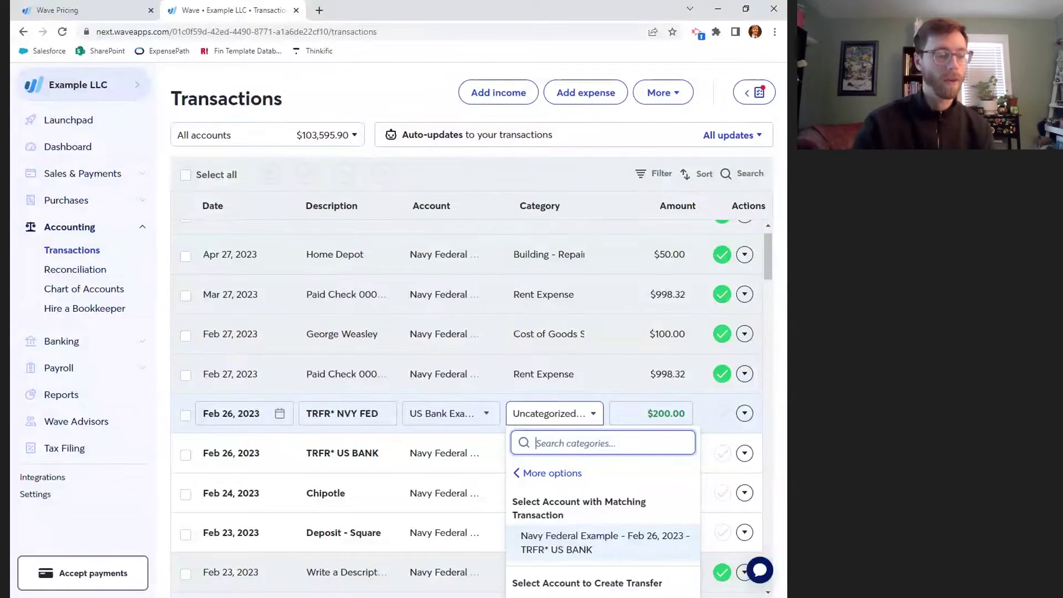
pyautogui.click(602, 544)
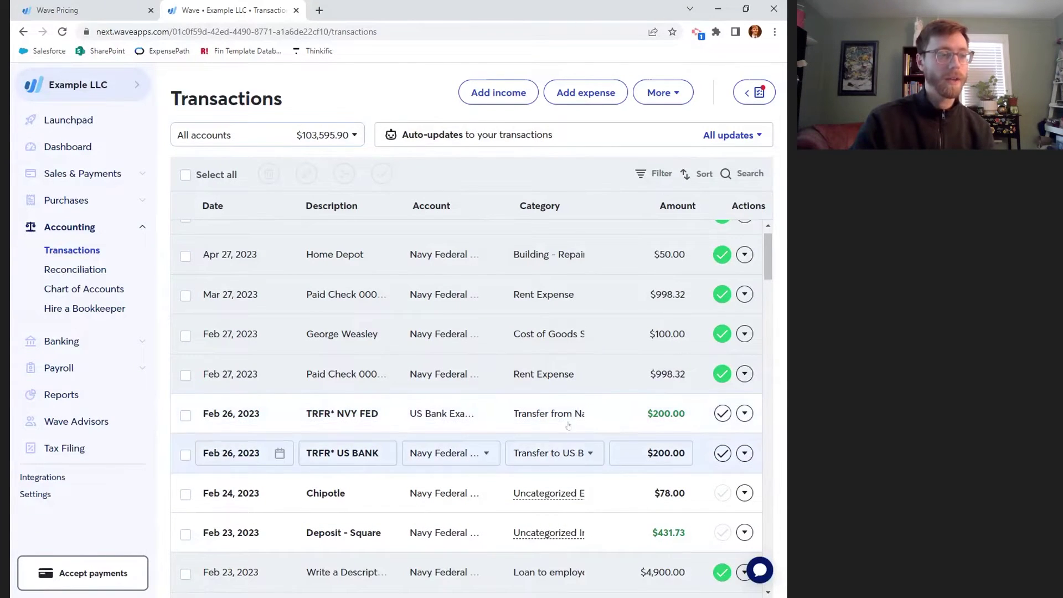
pyautogui.click(721, 415)
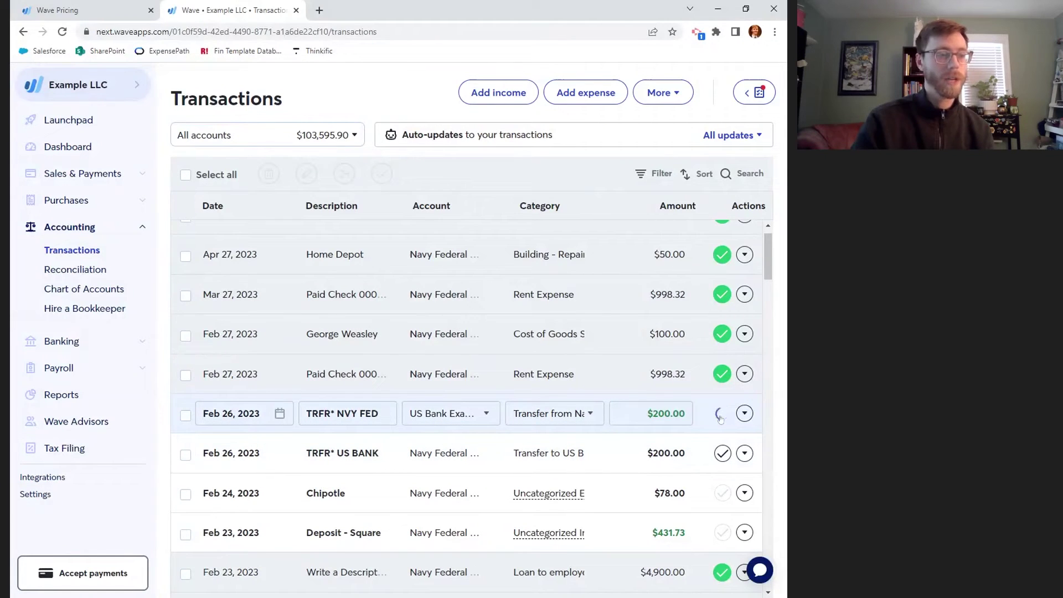
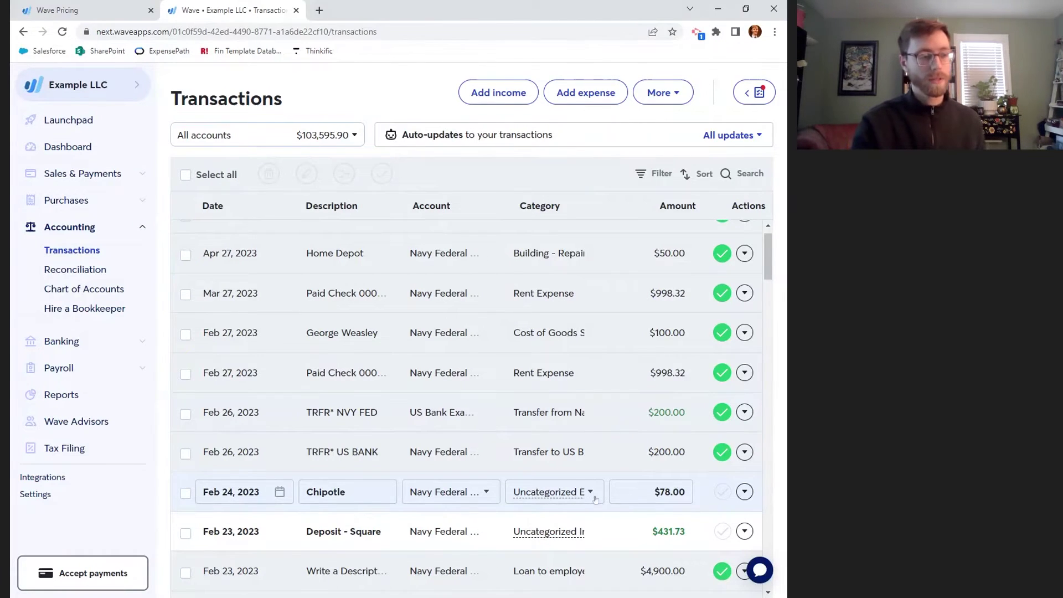
# Categorize the Feb 24, 2023 Chipotle transaction as a personal expense under Owner Investment / Drawings and mark it as reviewed.
pyautogui.click(591, 494)
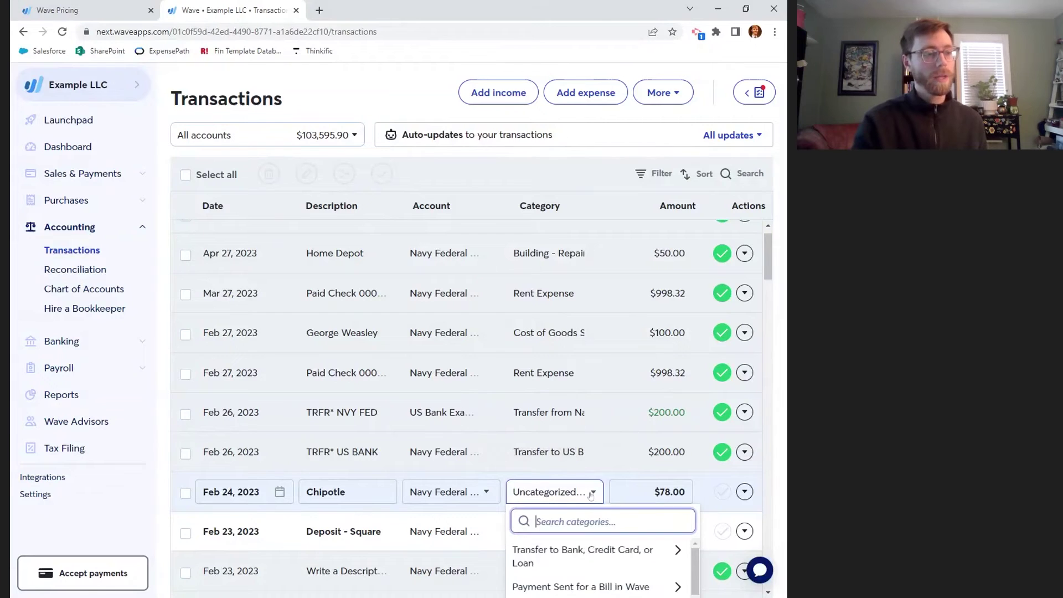
pyautogui.scroll(-2, 554, 412)
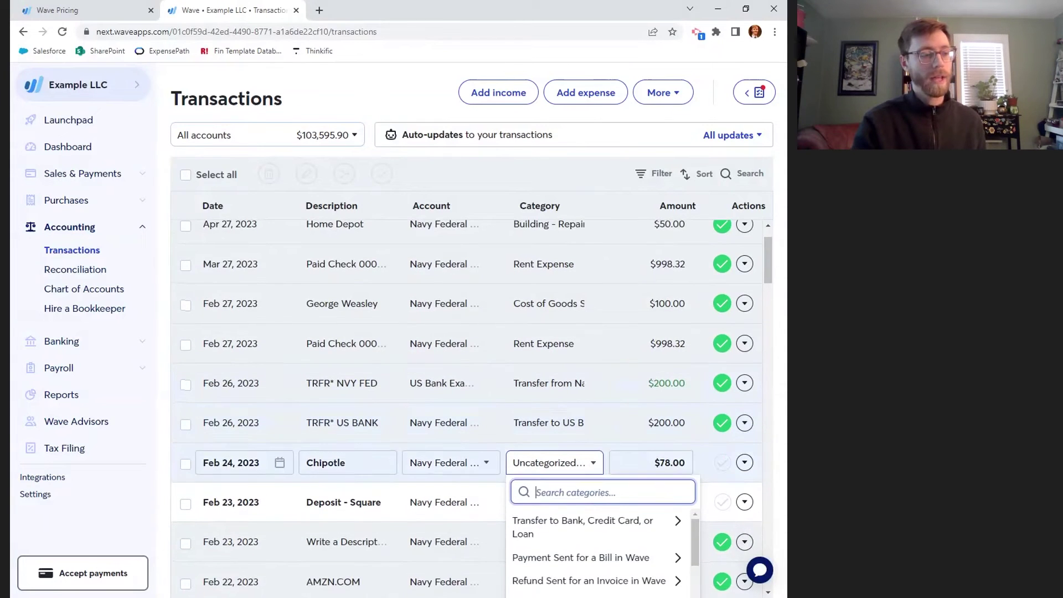
pyautogui.scroll(-2, 583, 569)
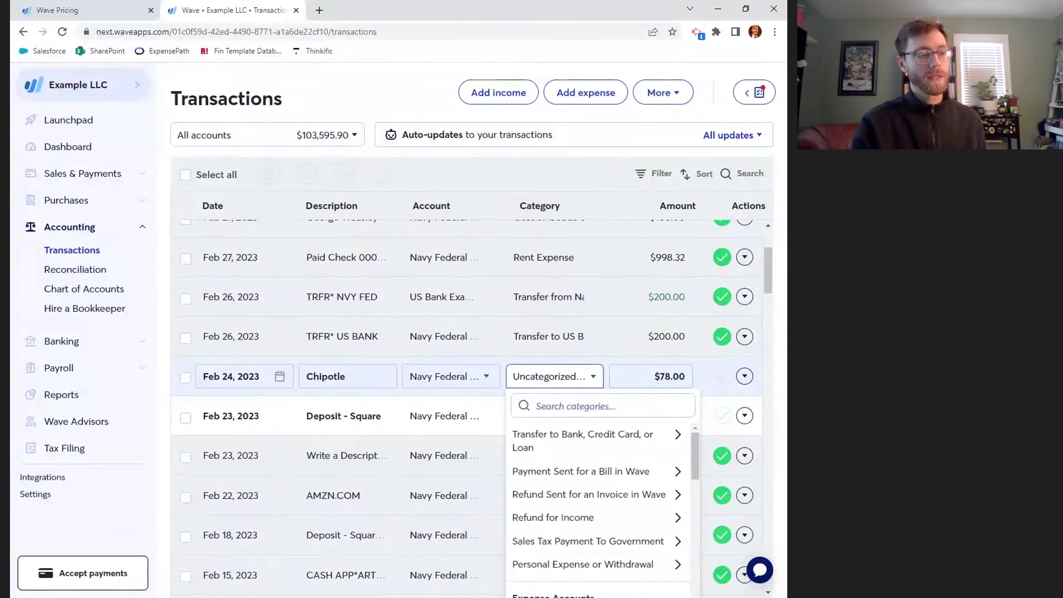
pyautogui.click(596, 571)
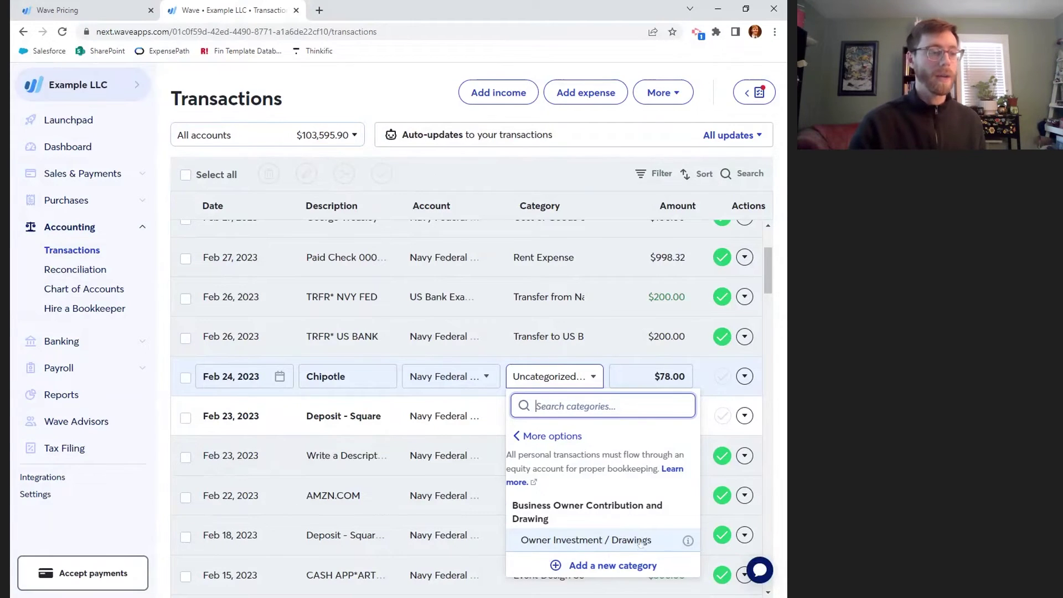
pyautogui.click(611, 542)
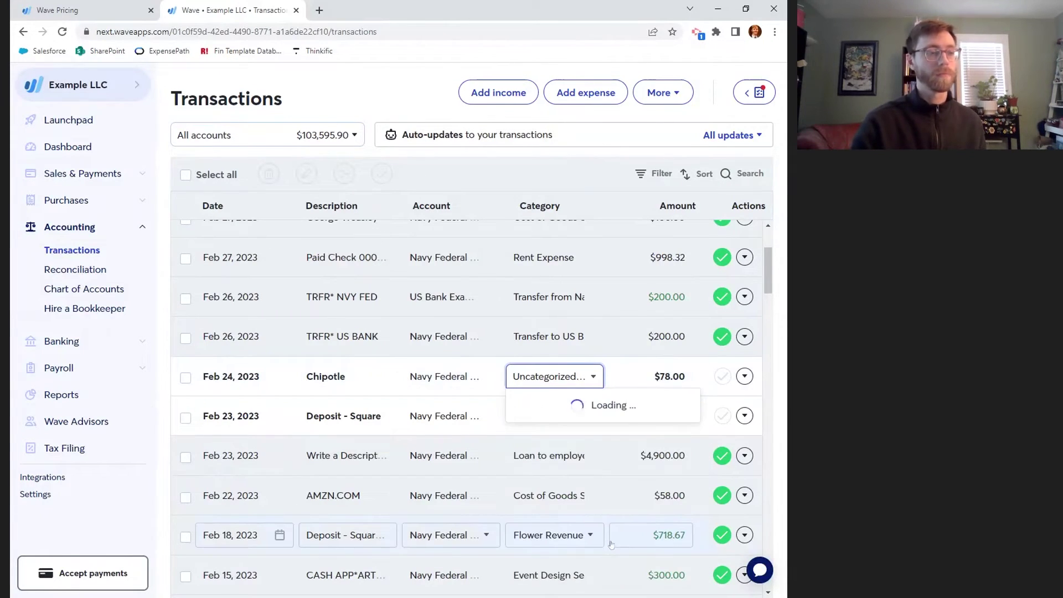
pyautogui.click(509, 385)
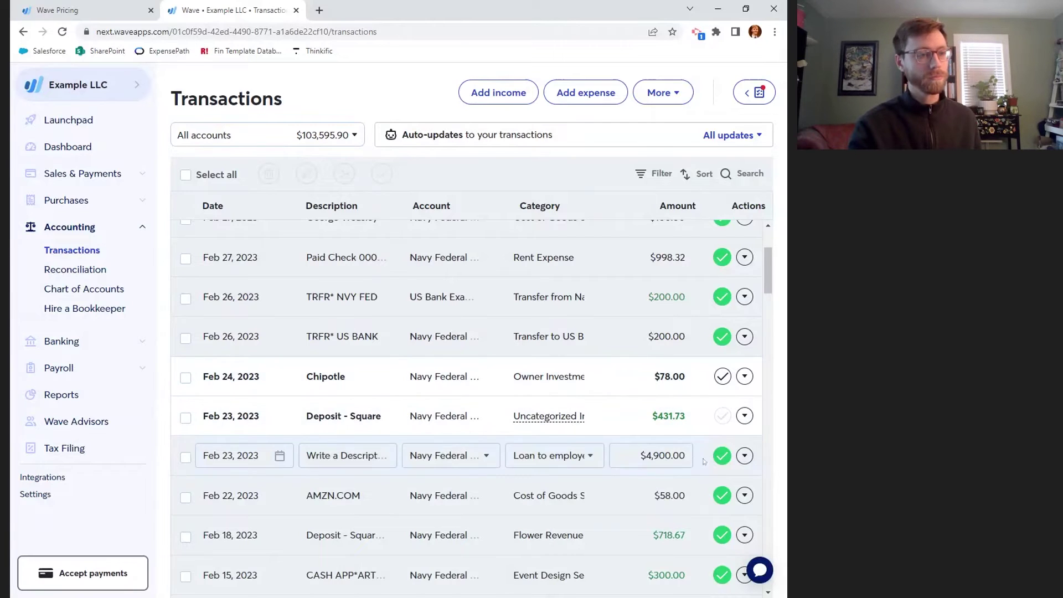
pyautogui.click(722, 376)
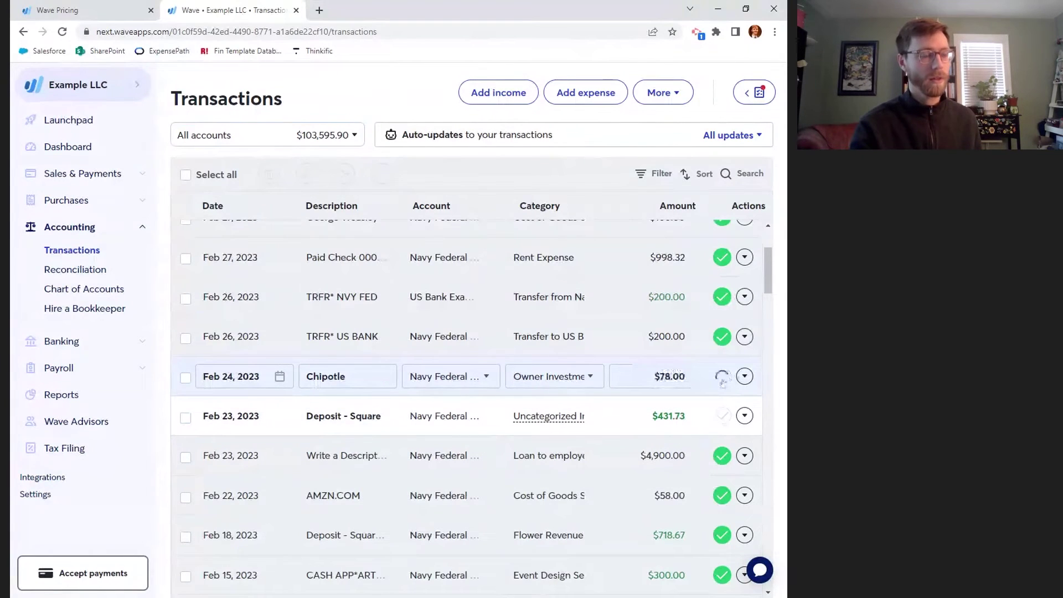
# Categorize the Feb 23, 2023 Deposit - Square transaction of $431.73 as Flower Revenue and mark it as reviewed.
pyautogui.click(310, 424)
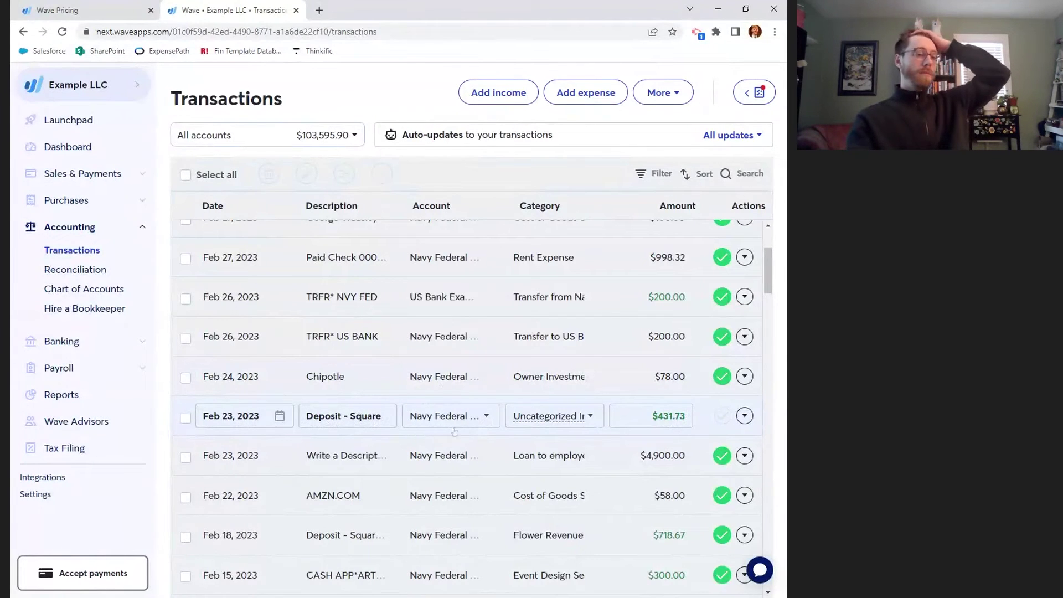
pyautogui.moveTo(581, 421)
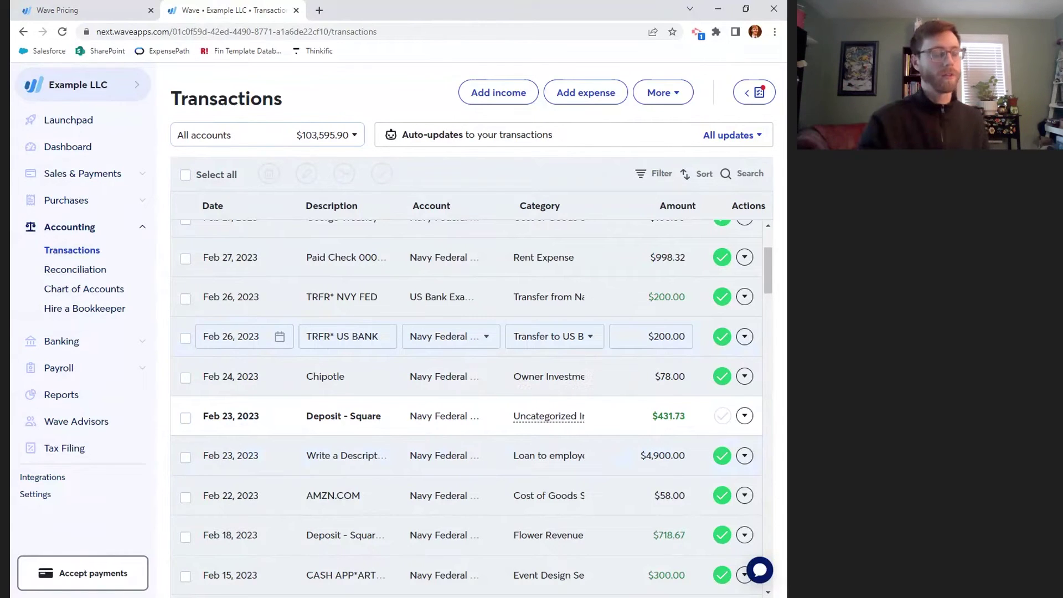
pyautogui.click(587, 420)
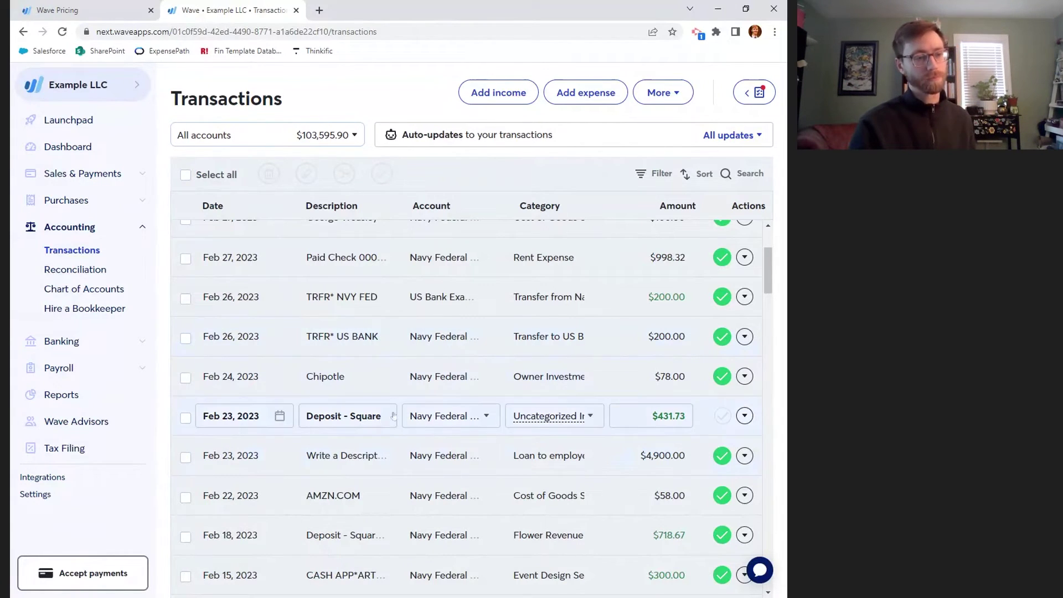
pyautogui.click(586, 420)
pyautogui.scroll(-3, 614, 506)
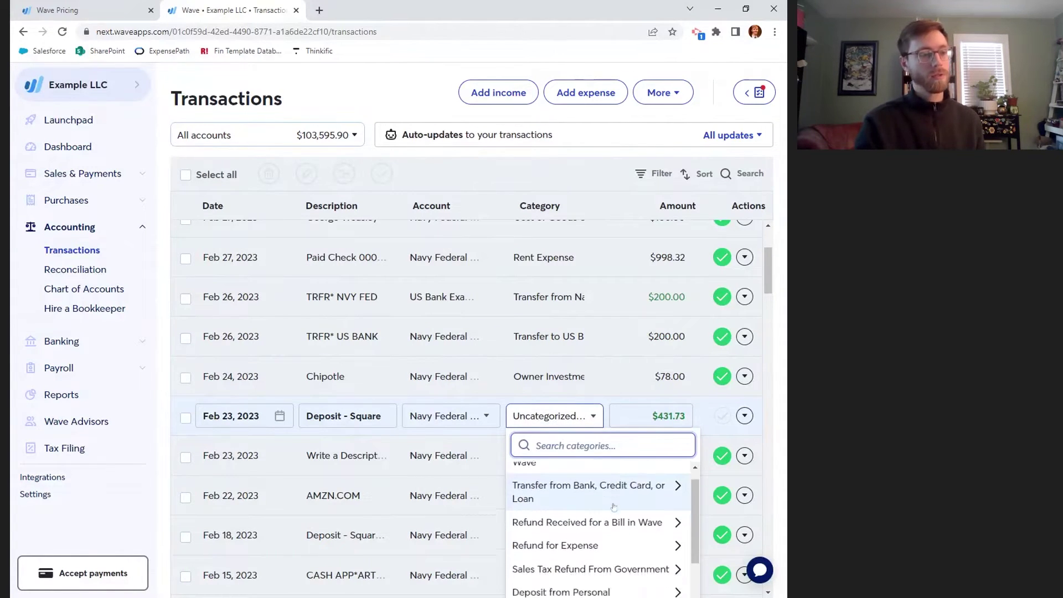
pyautogui.scroll(-2, 603, 498)
pyautogui.scroll(-2, 598, 581)
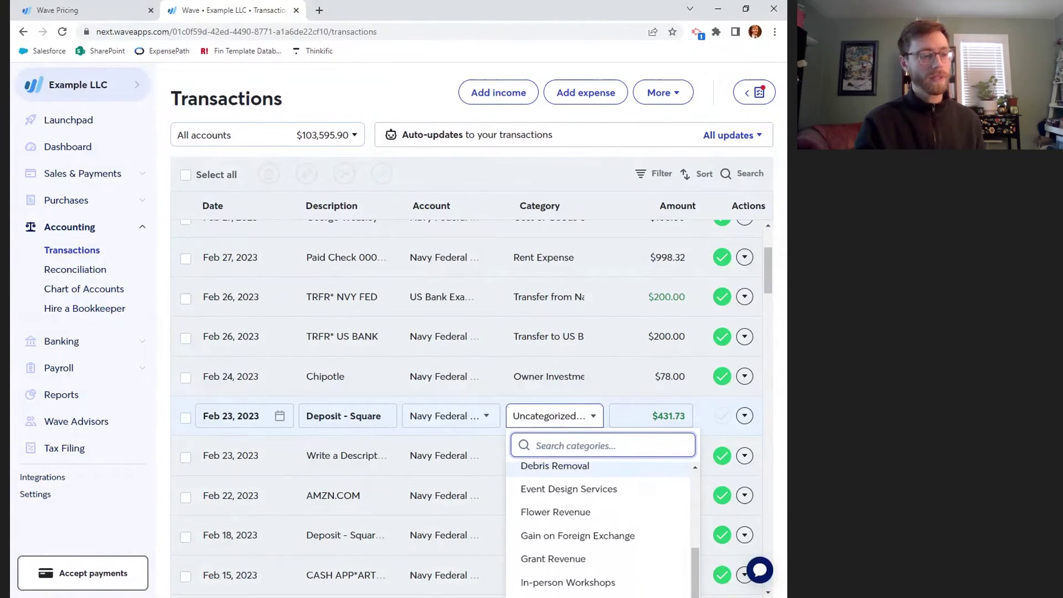
pyautogui.scroll(-3, 597, 581)
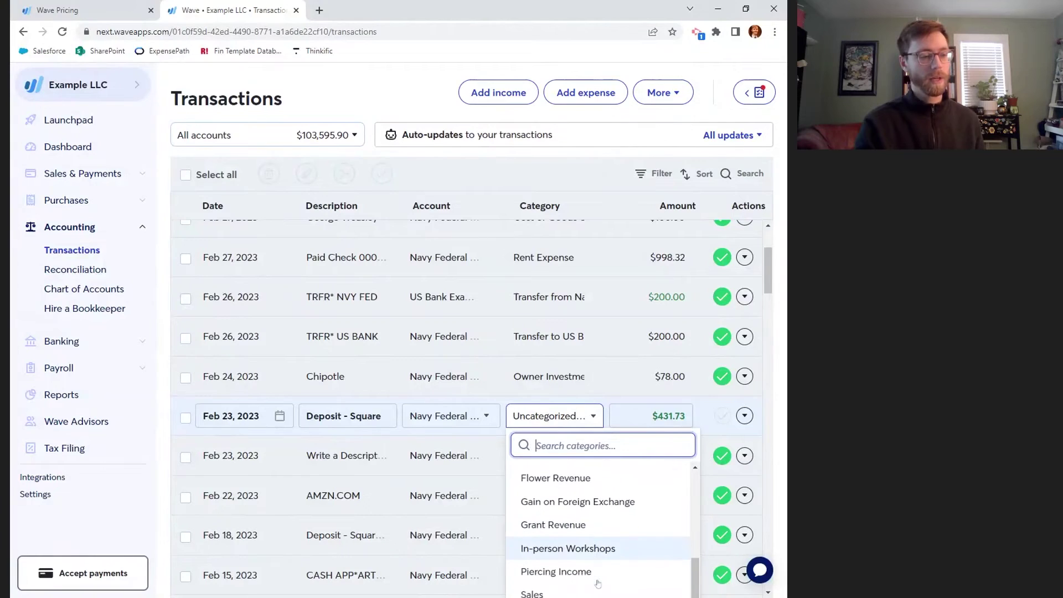
pyautogui.scroll(3, 597, 581)
pyautogui.scroll(3, 597, 582)
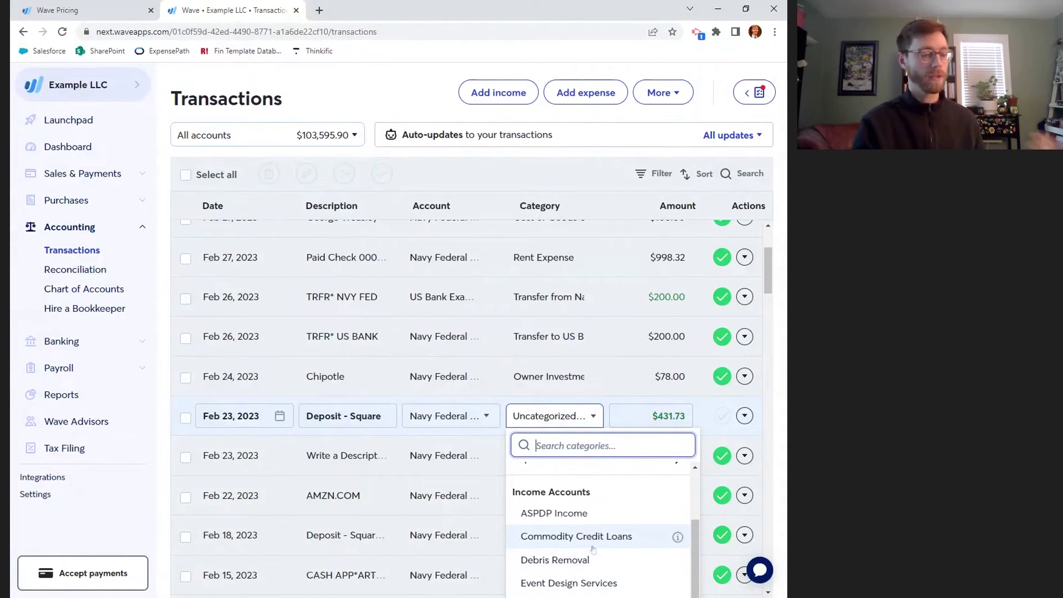
pyautogui.scroll(-1, 611, 548)
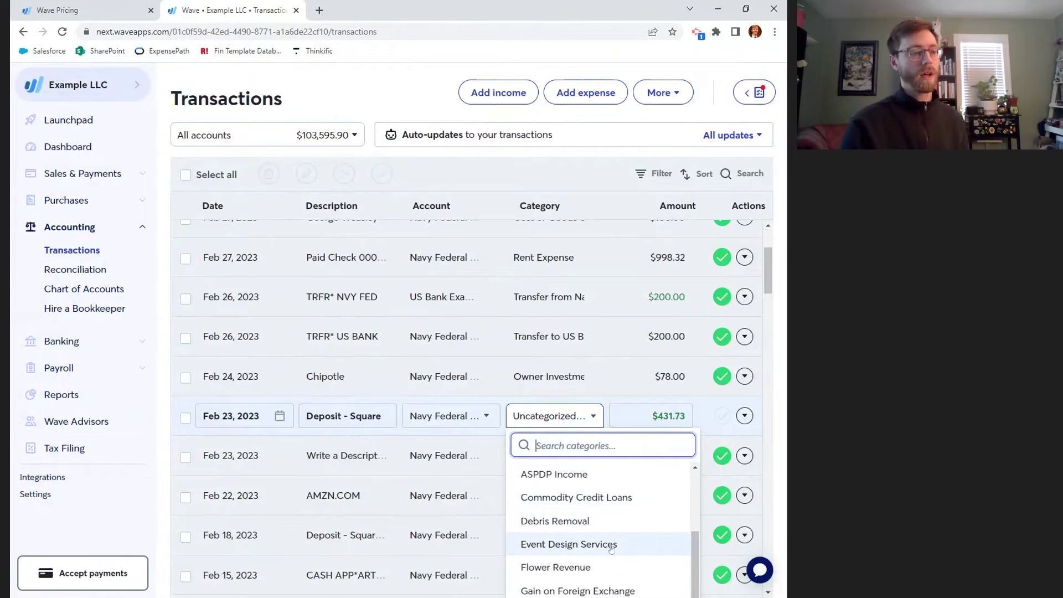
pyautogui.click(580, 568)
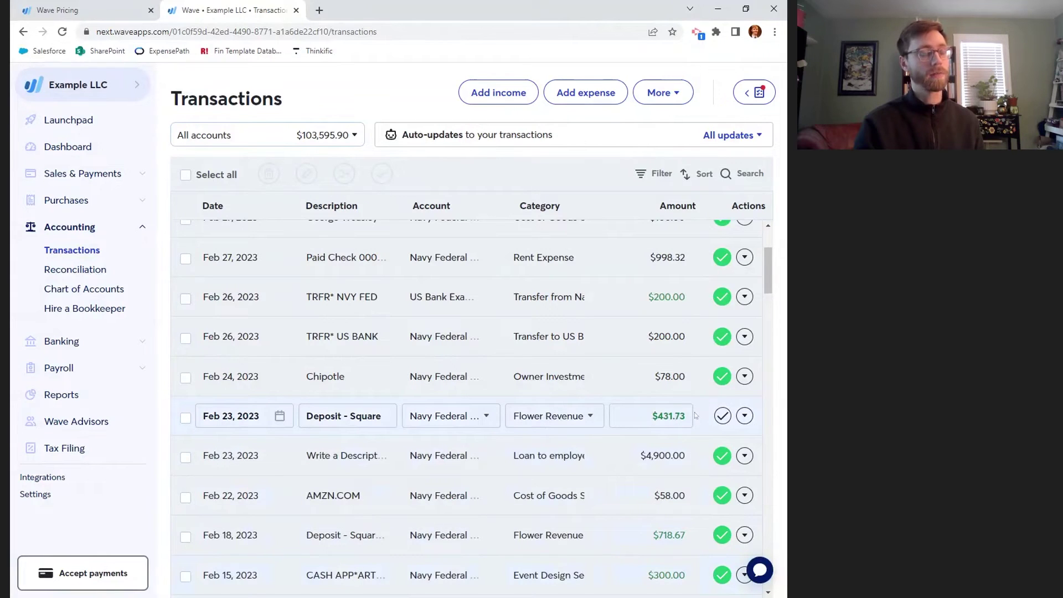
pyautogui.click(723, 416)
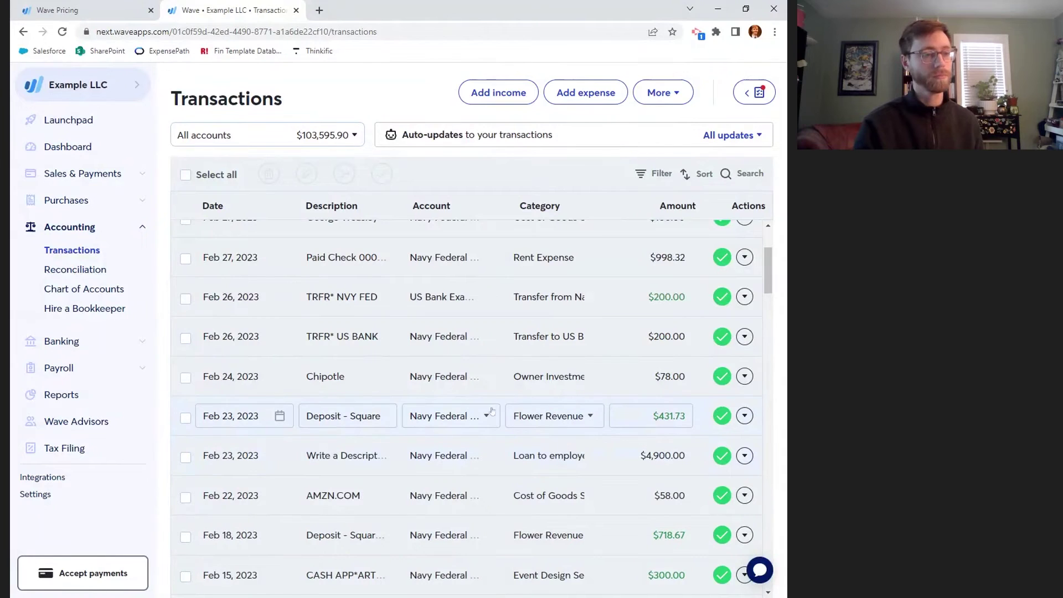
# Open the Profit & Loss report in its detailed view and examine the income and cost of goods sold accounts.
pyautogui.scroll(3, 493, 410)
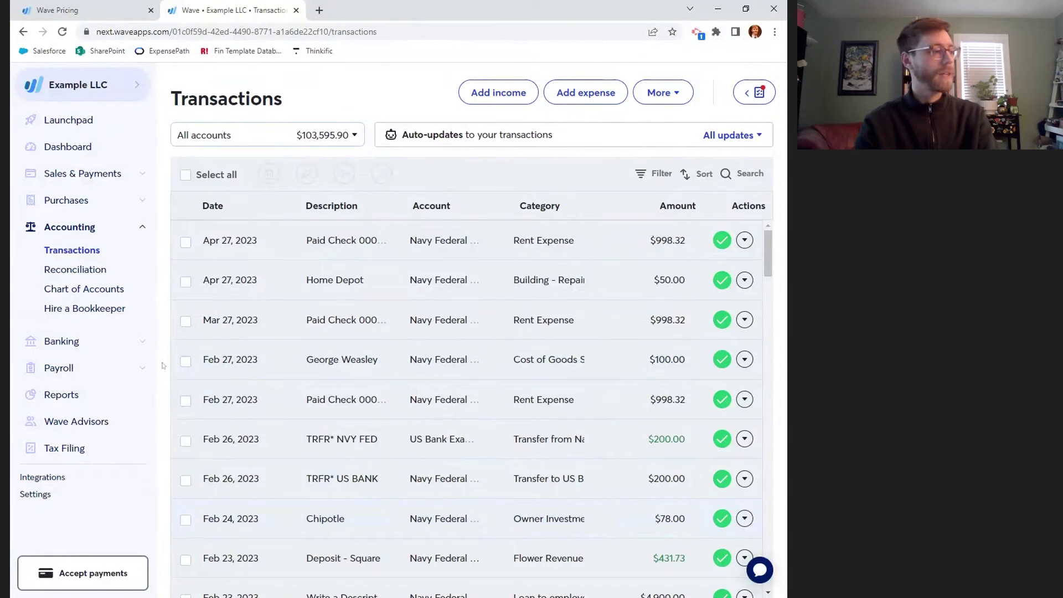
pyautogui.click(72, 396)
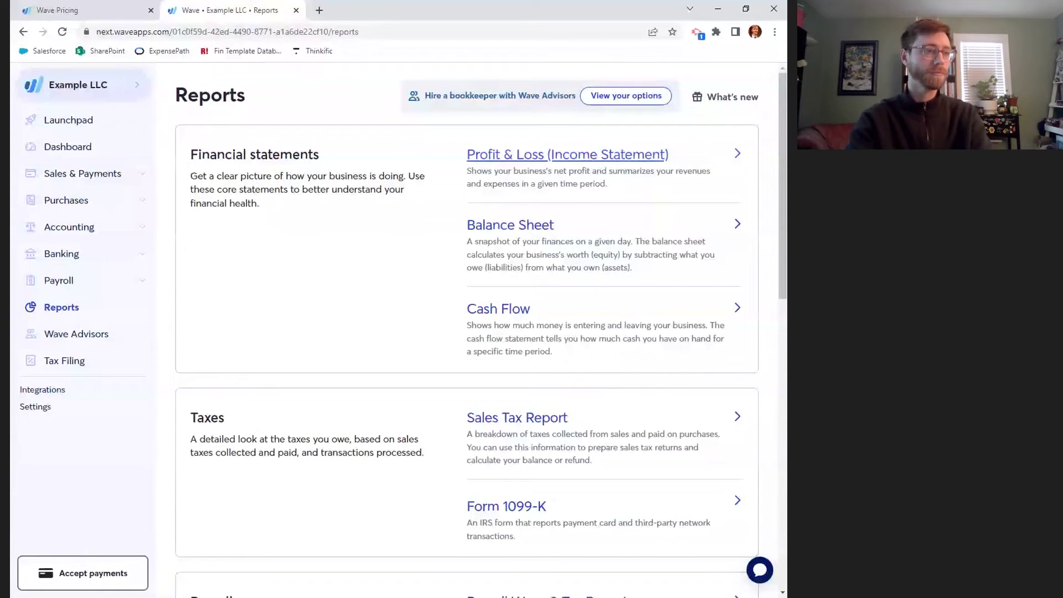
pyautogui.click(568, 155)
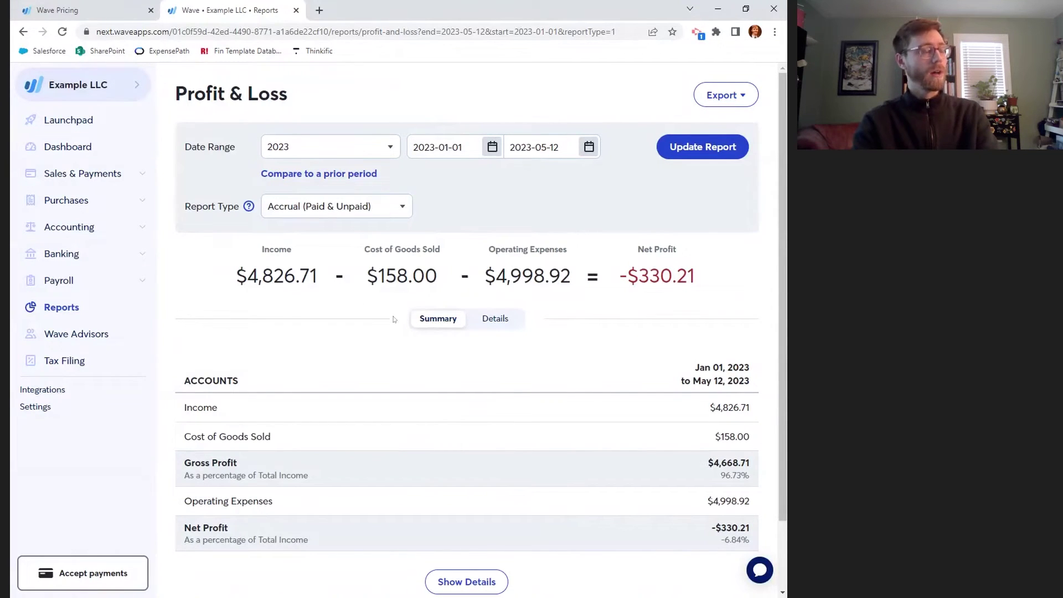
pyautogui.click(508, 319)
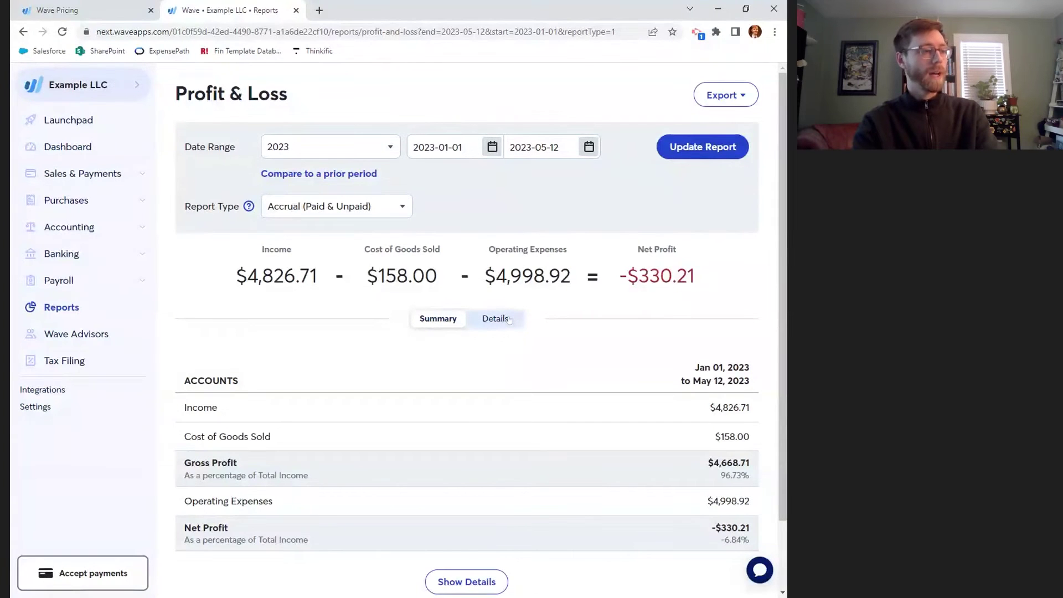
pyautogui.scroll(-2, 403, 363)
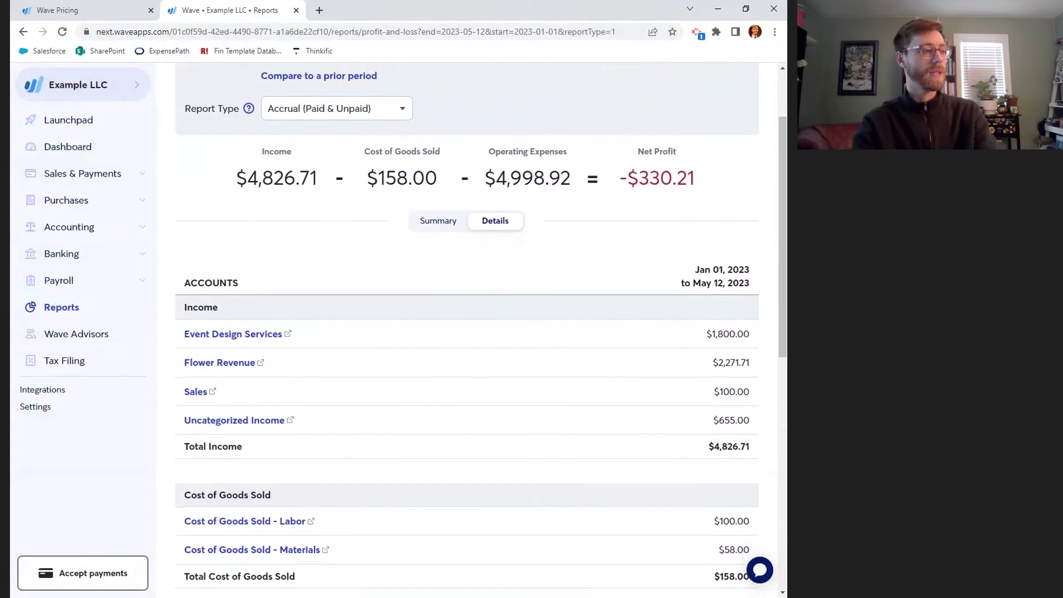
pyautogui.scroll(-1, 197, 310)
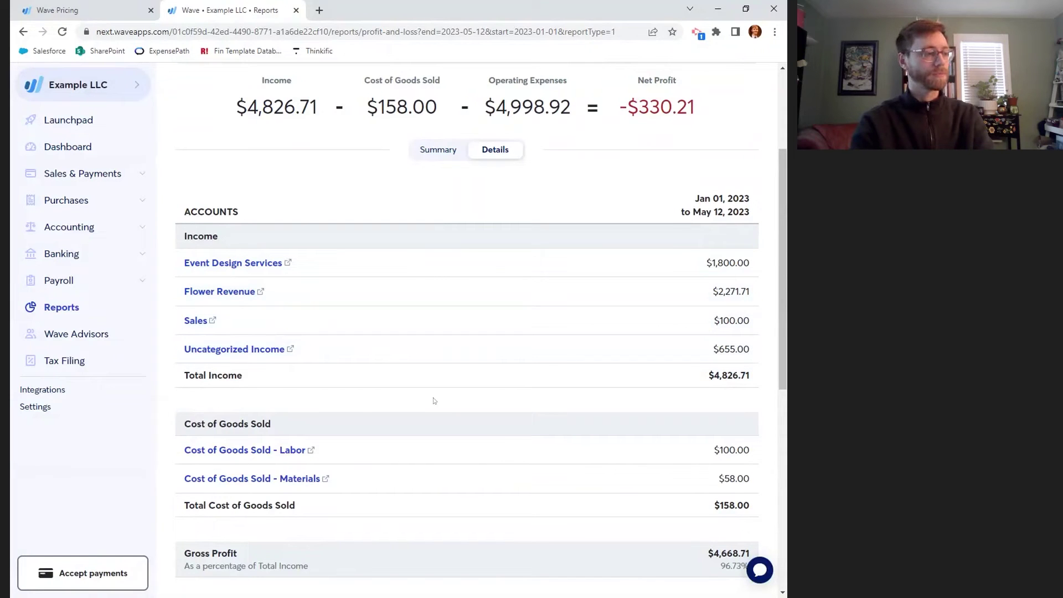
pyautogui.scroll(-1, 434, 401)
pyautogui.scroll(-1, 435, 366)
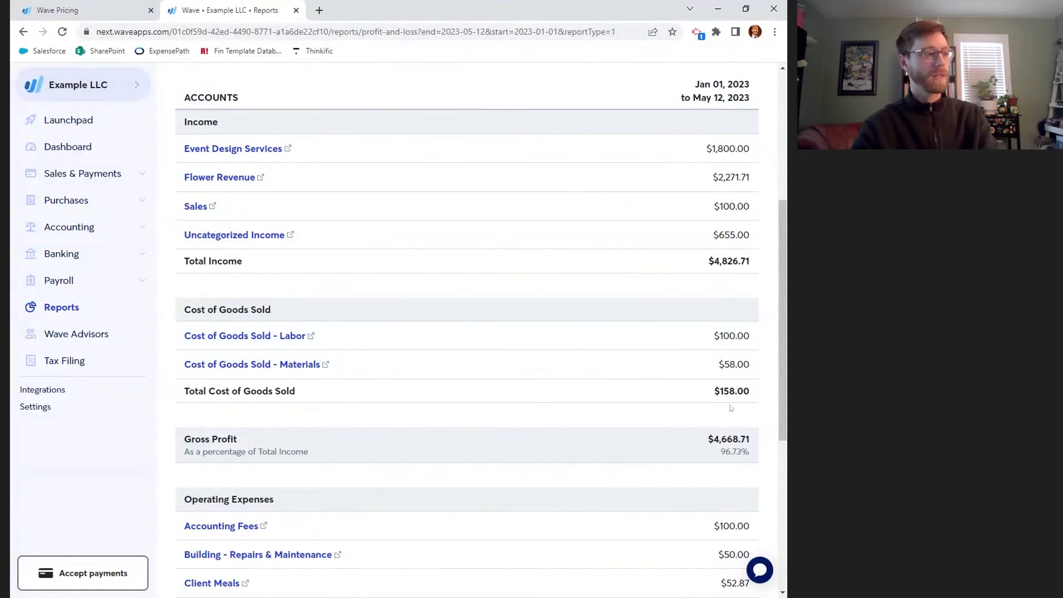
# Compare the gross profit amount with total income and check the gross profit percentage.
pyautogui.moveTo(709, 439); pyautogui.dragTo(750, 439)
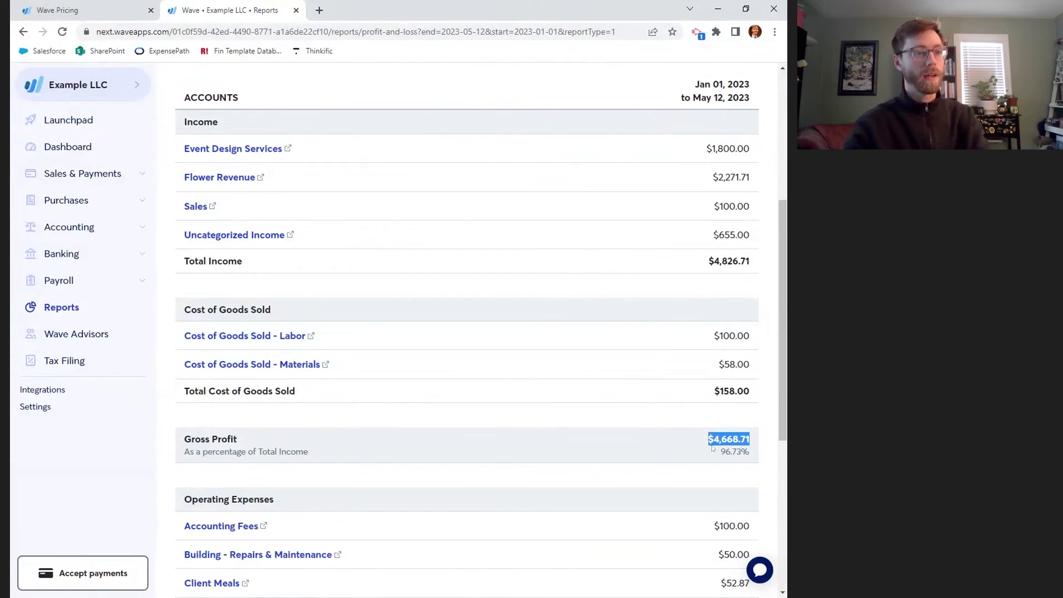
pyautogui.moveTo(708, 261); pyautogui.dragTo(755, 265)
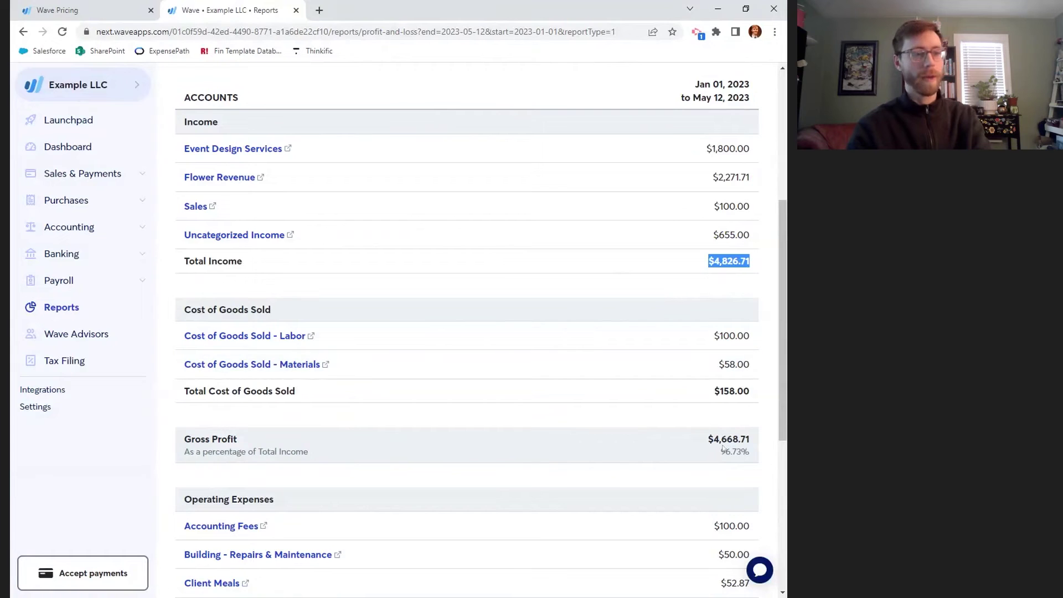
pyautogui.moveTo(720, 459); pyautogui.dragTo(754, 459)
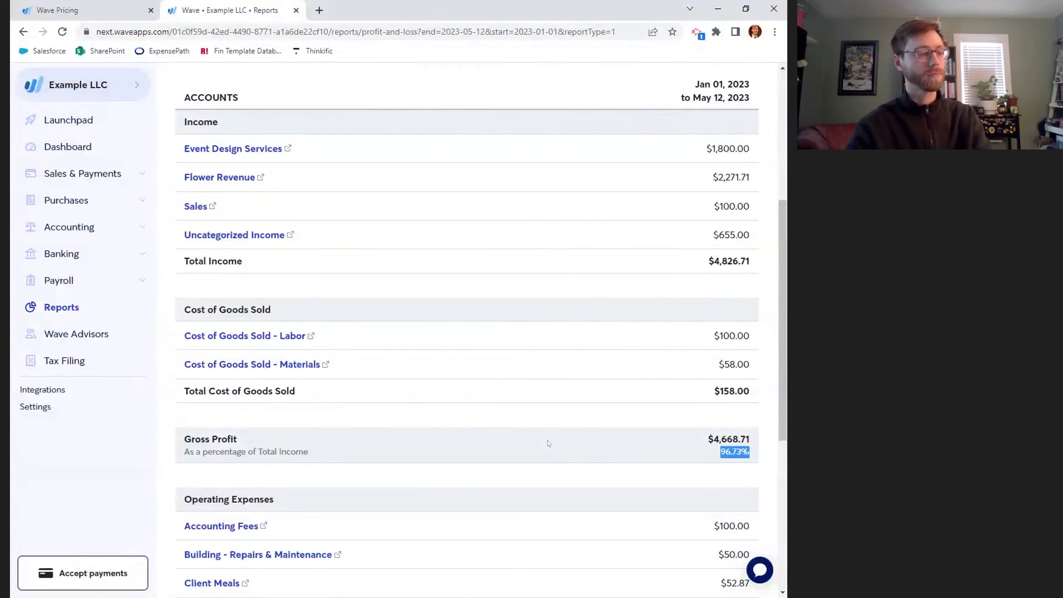
# Review the operating expense amounts in the Profit & Loss report, including Building - Repairs & Maintenance and Rent Expense.
pyautogui.scroll(-4, 488, 425)
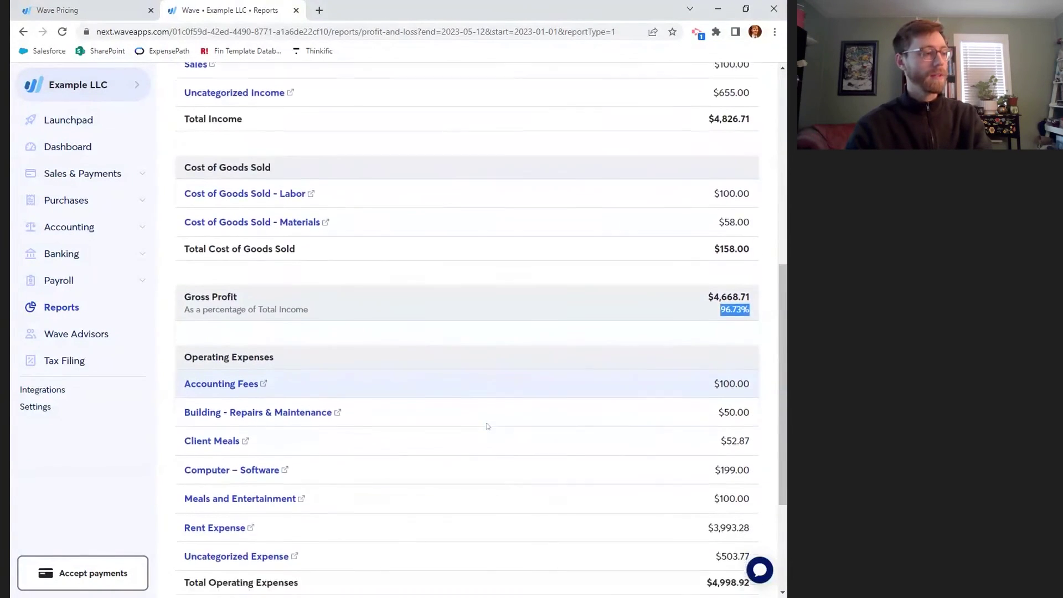
pyautogui.scroll(-1, 487, 426)
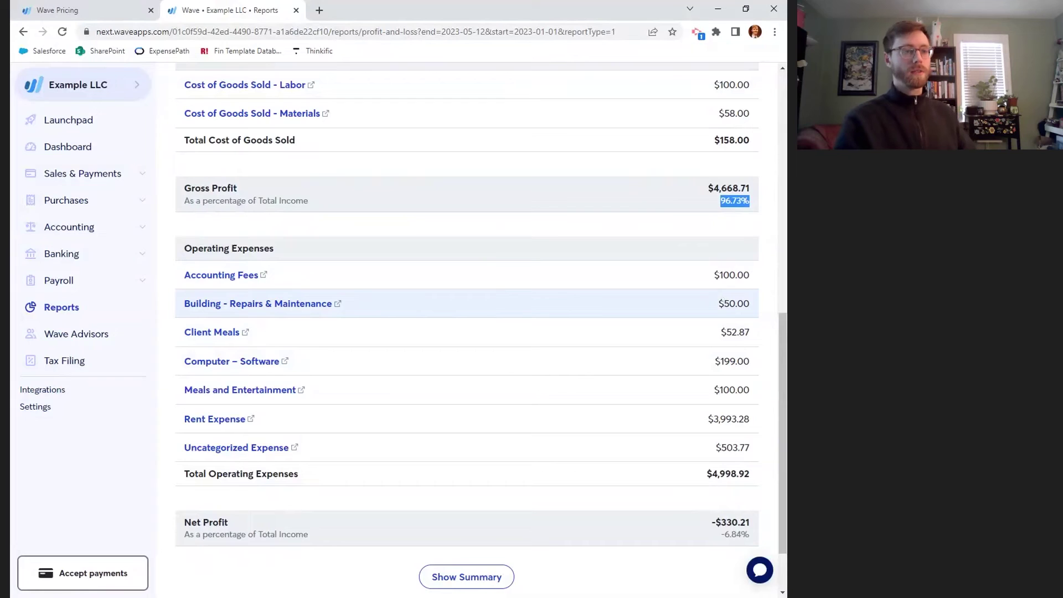
pyautogui.doubleClick(736, 304)
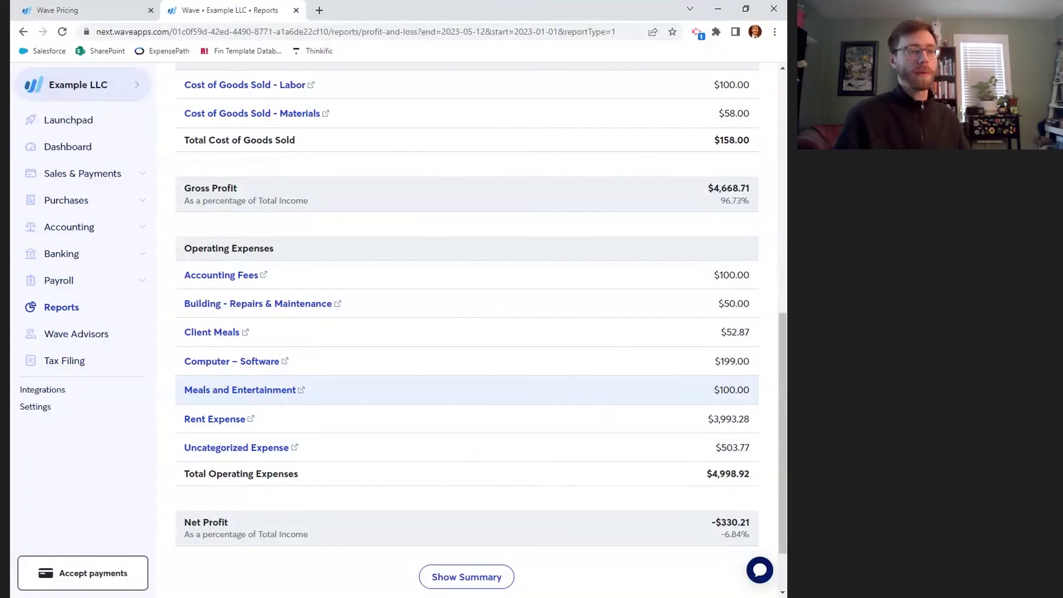
pyautogui.moveTo(738, 390); pyautogui.dragTo(731, 420)
pyautogui.doubleClick(731, 419)
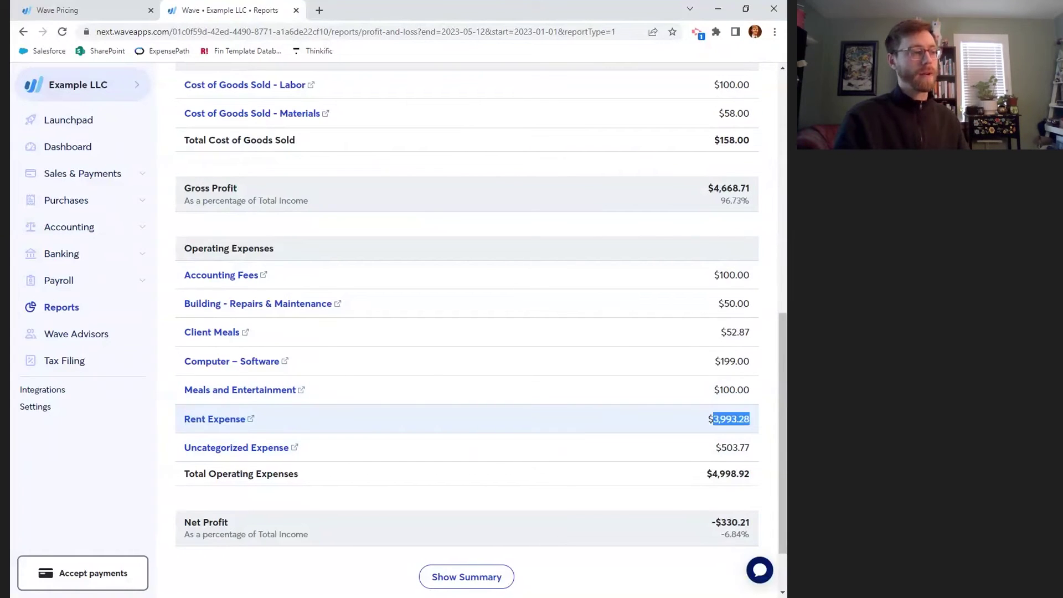
pyautogui.click(731, 419)
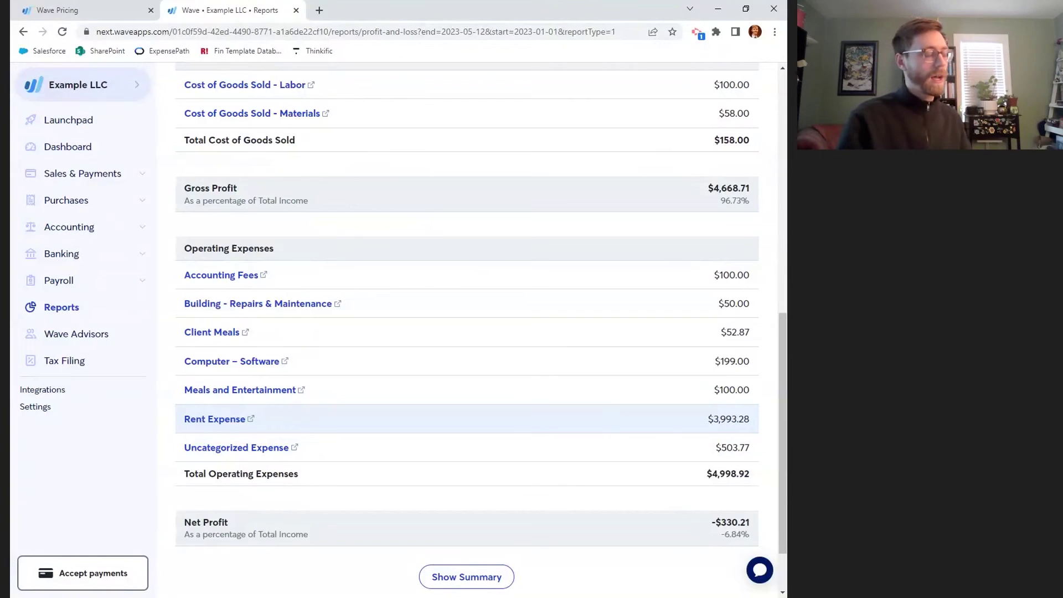
# Open the transactions behind Rent Expense, check the Feb 27, 2023 entry's date and debit, and return to the Profit & Loss report.
pyautogui.click(229, 421)
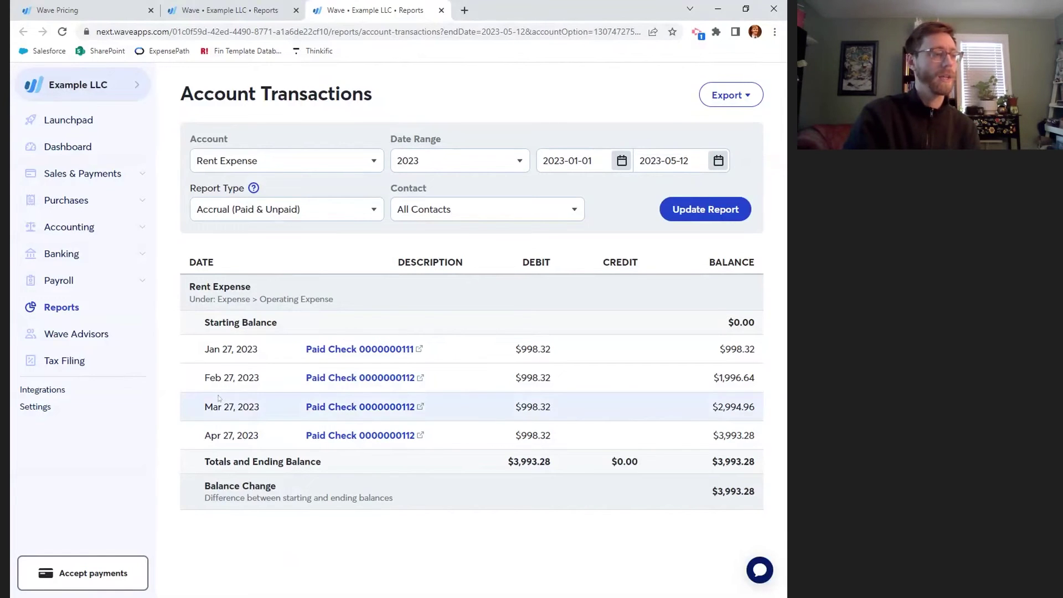
pyautogui.moveTo(204, 378); pyautogui.dragTo(264, 379)
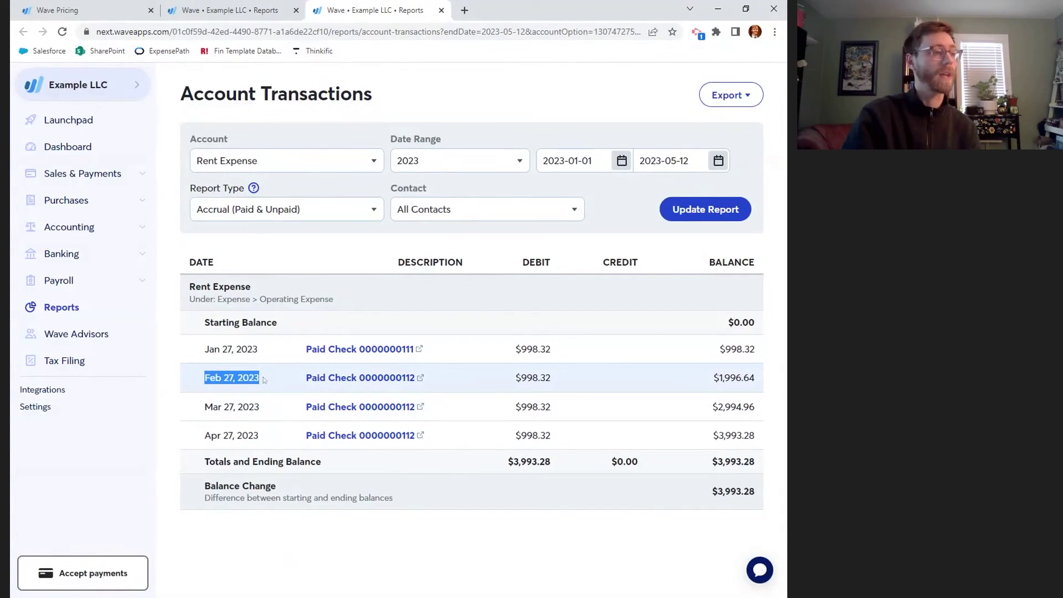
pyautogui.moveTo(515, 378); pyautogui.dragTo(551, 378)
pyautogui.click(536, 378)
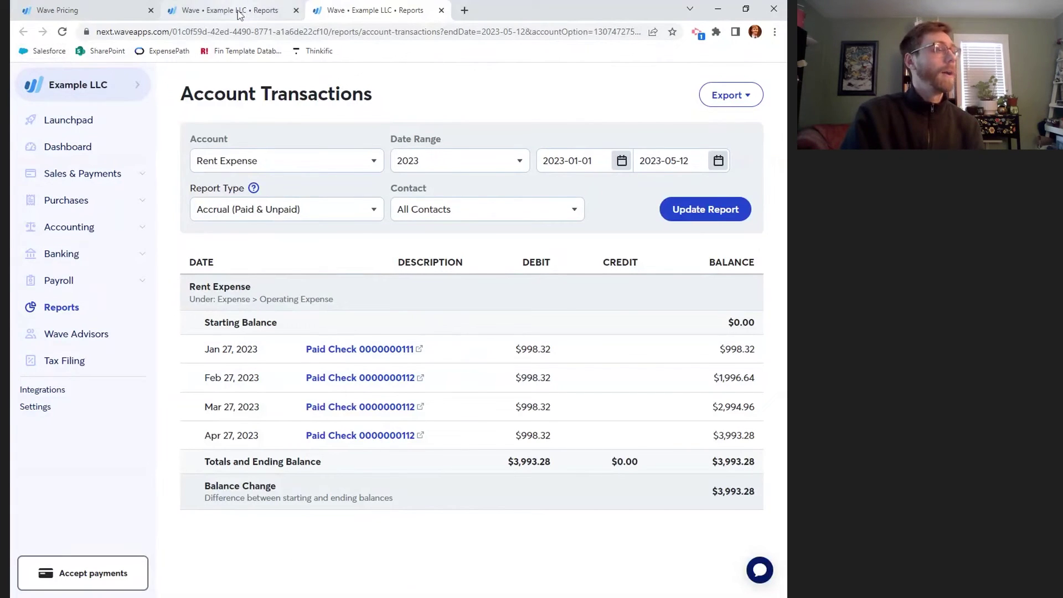
pyautogui.click(442, 10)
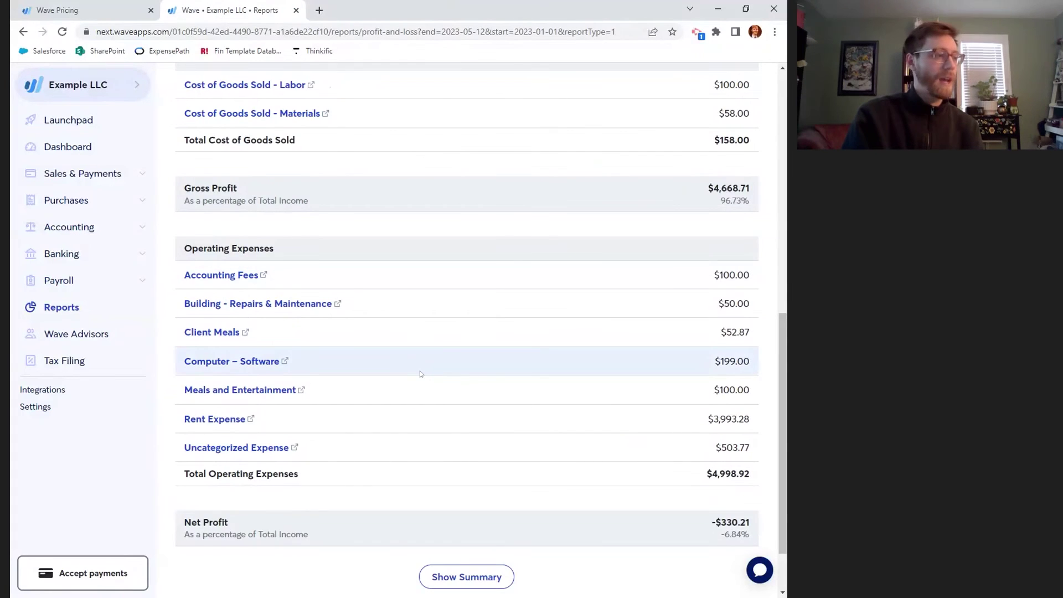
# Open the Apr 27, 2023 Home Depot transaction behind Building - Repairs & Maintenance and change its category to Office Supplies.
pyautogui.scroll(1, 420, 374)
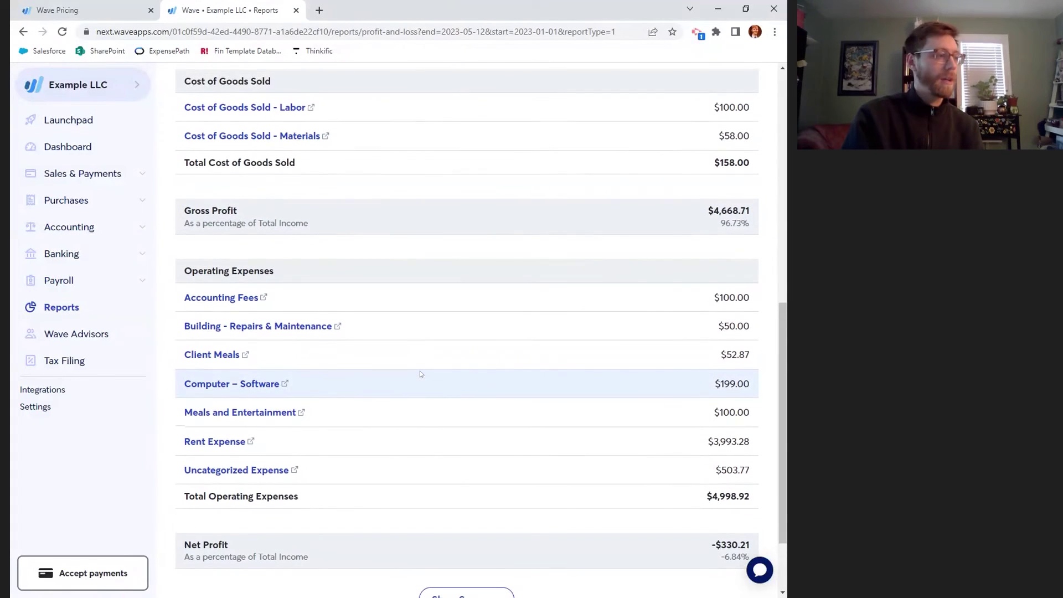
pyautogui.click(253, 328)
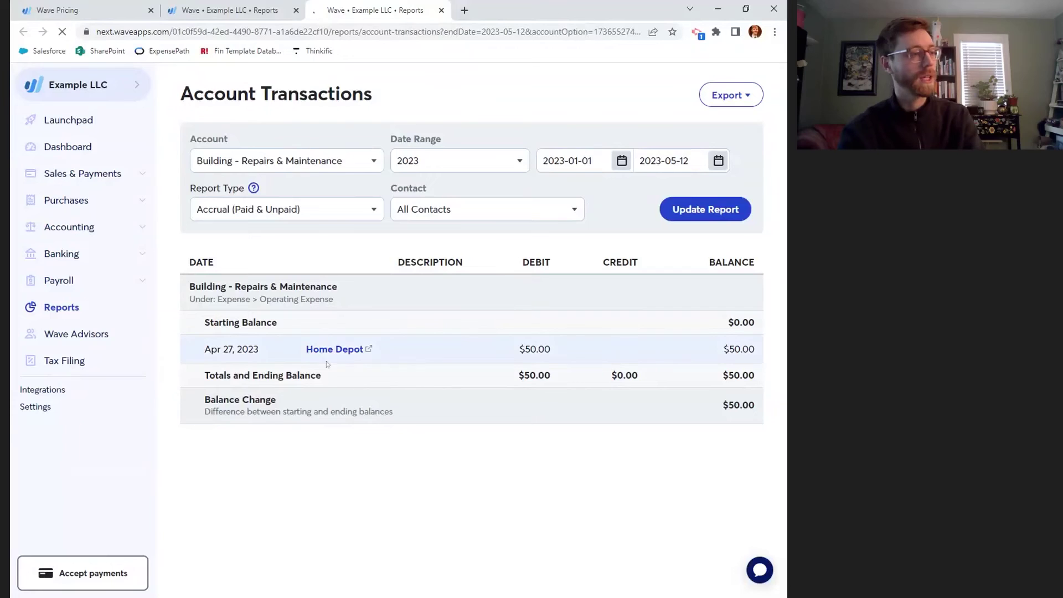
pyautogui.click(342, 354)
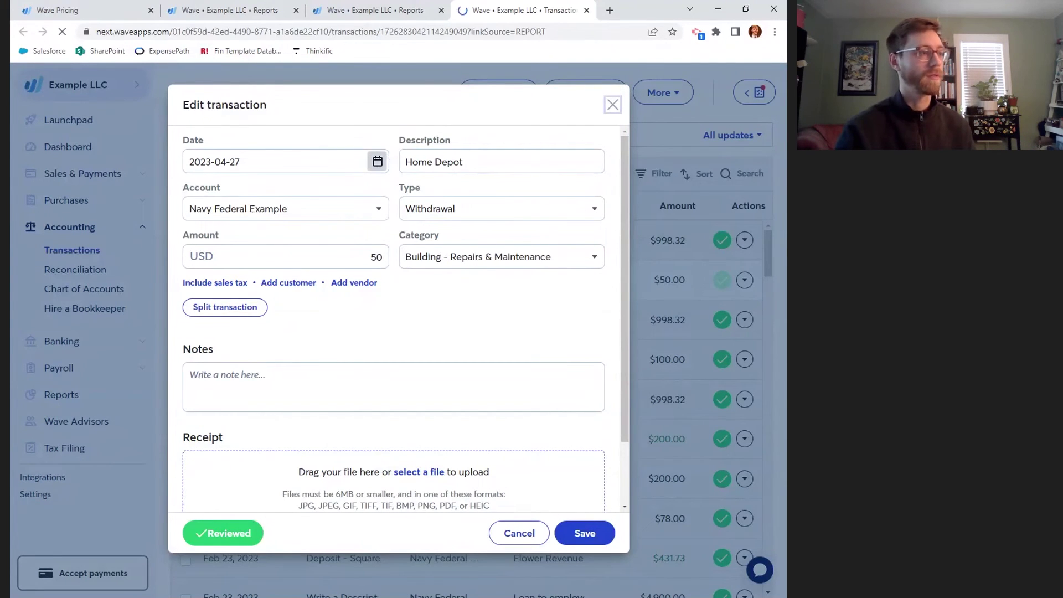
pyautogui.click(476, 263)
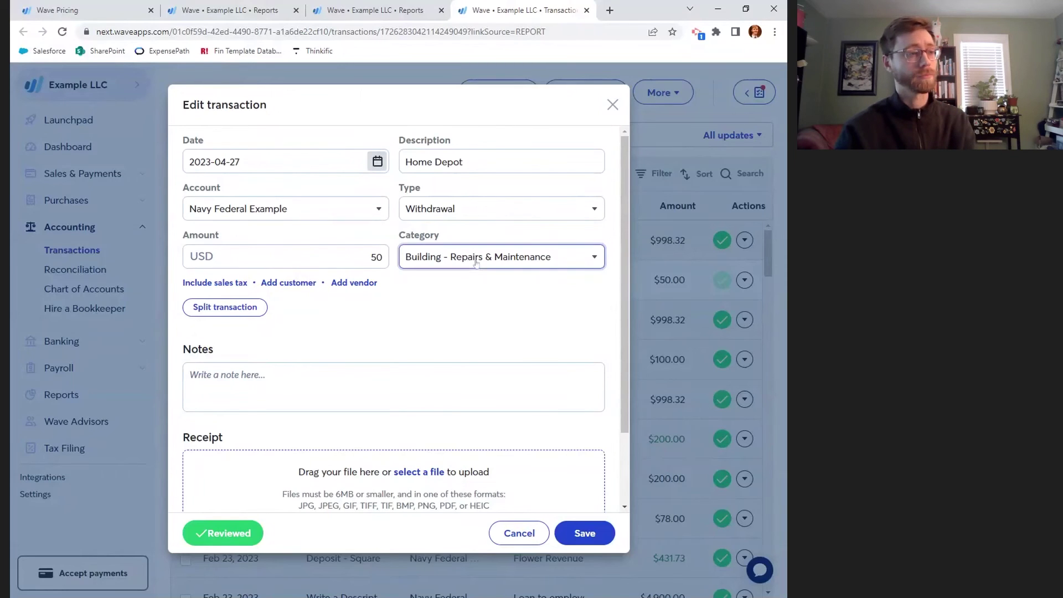
pyautogui.write('office')
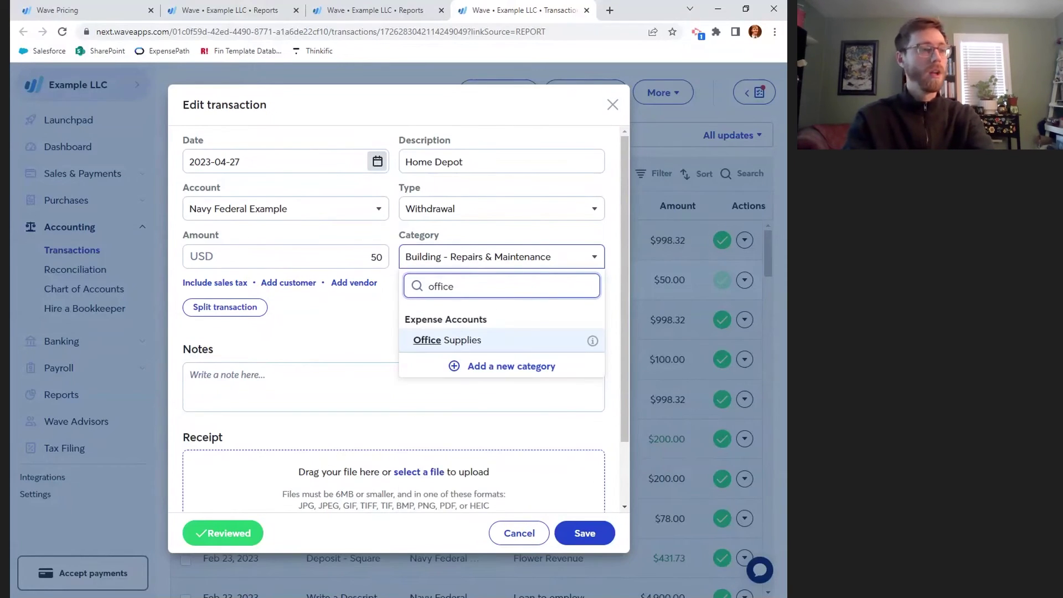
pyautogui.click(472, 346)
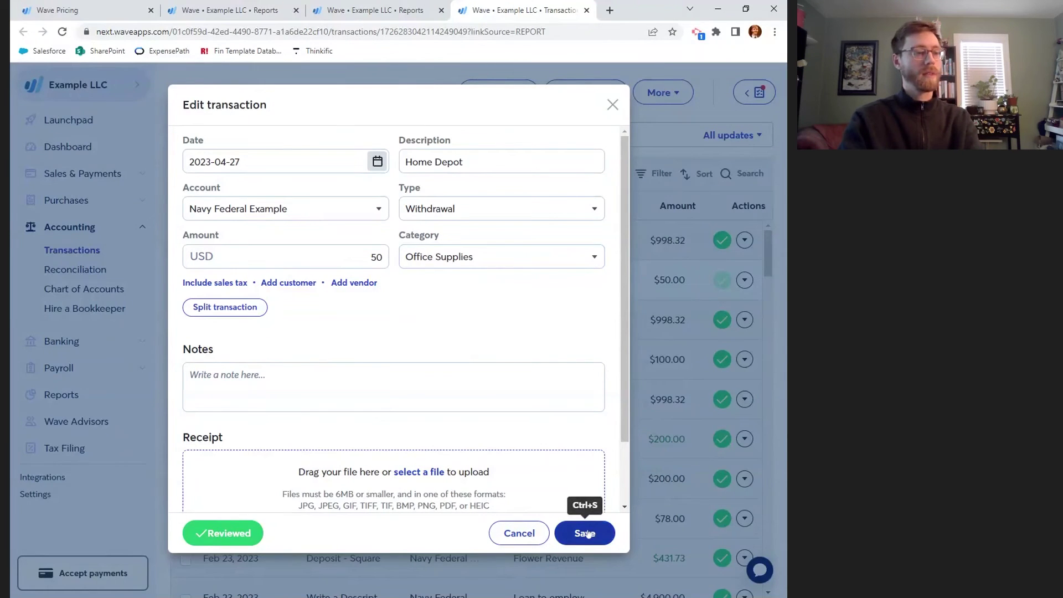
# Add a vendor field to the Home Depot transaction, look through the vendor choices, and remove the field again.
pyautogui.click(190, 375)
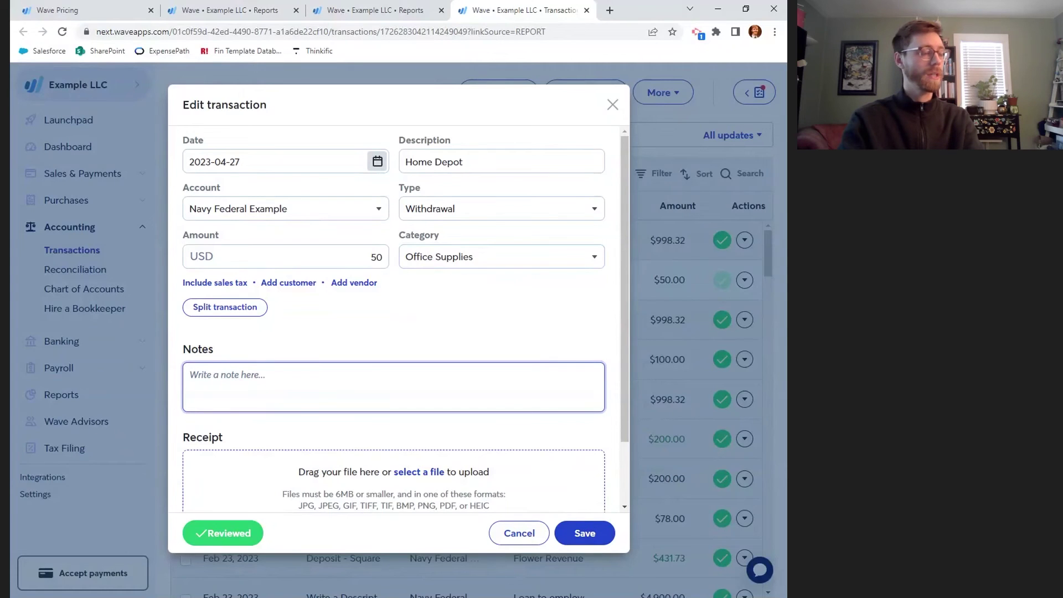
pyautogui.click(356, 283)
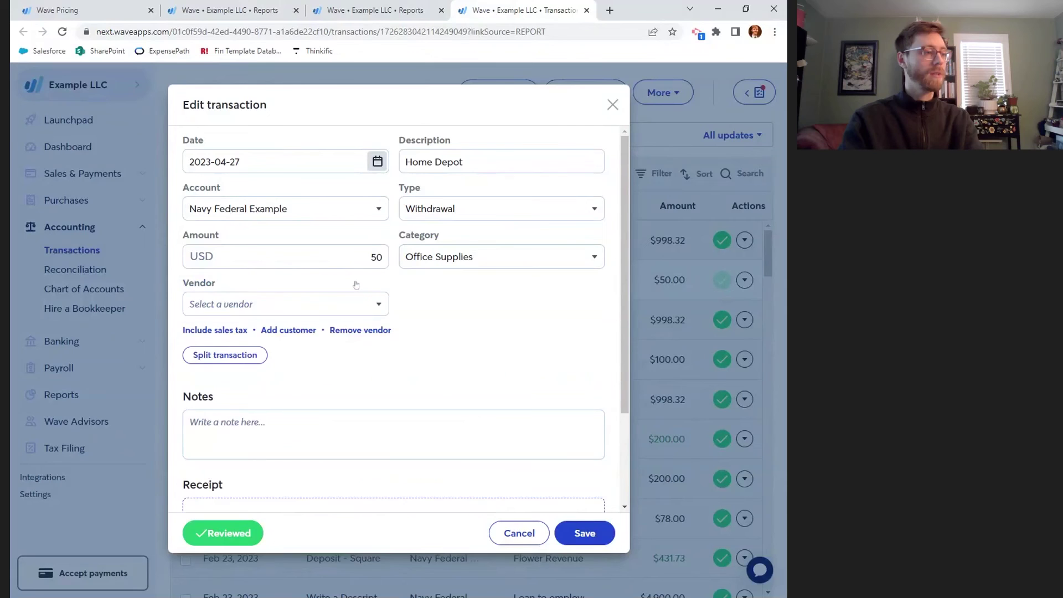
pyautogui.click(265, 311)
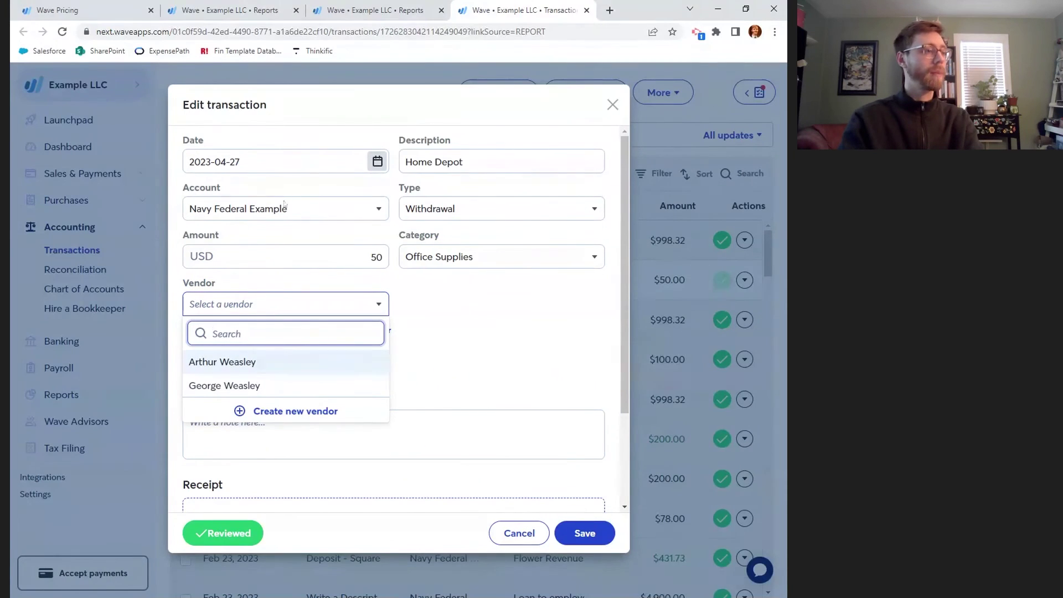
pyautogui.click(447, 340)
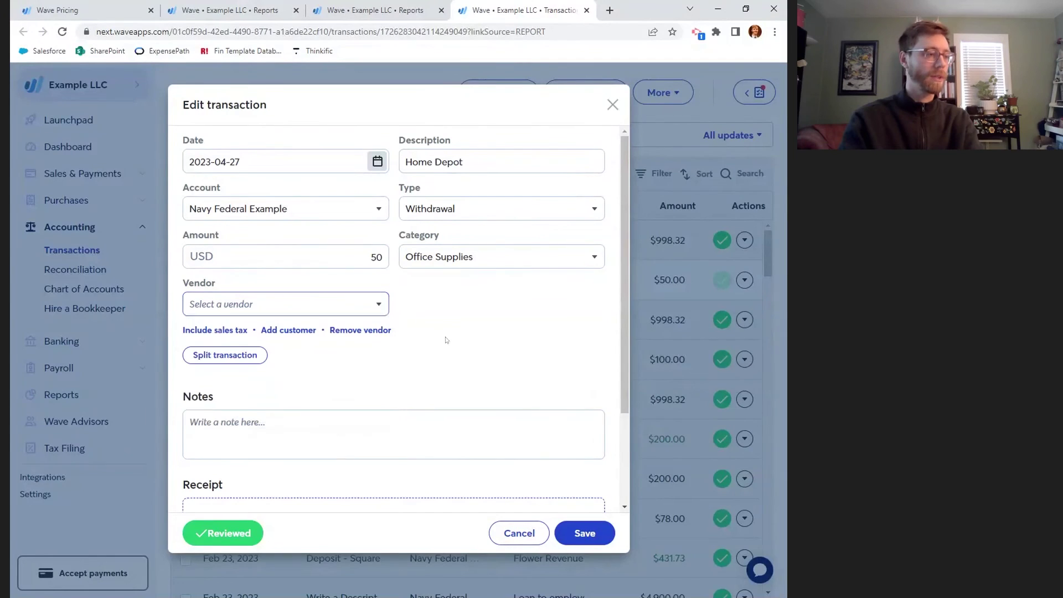
pyautogui.click(352, 309)
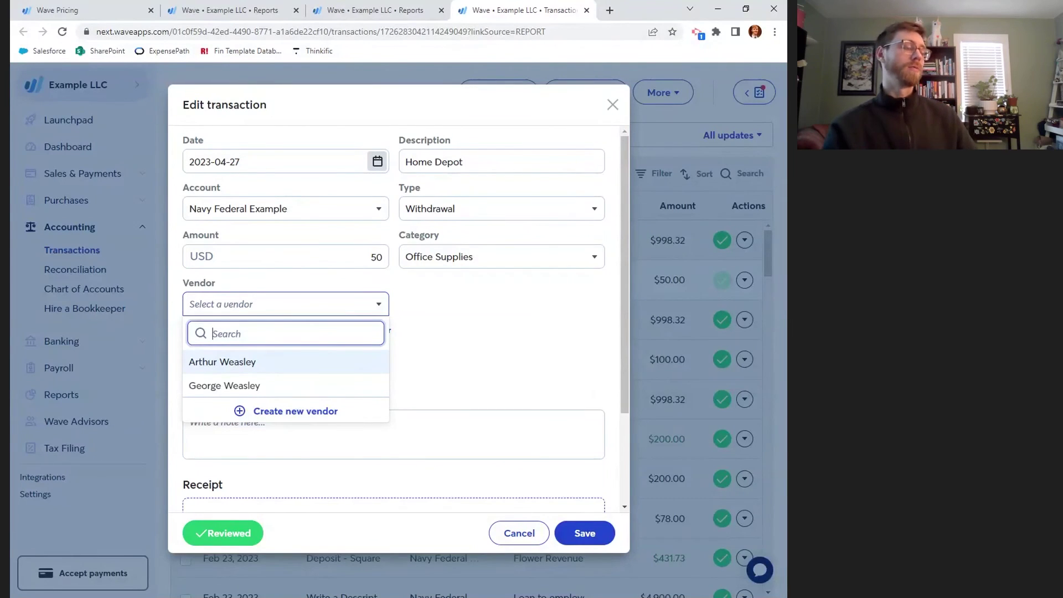
pyautogui.click(441, 341)
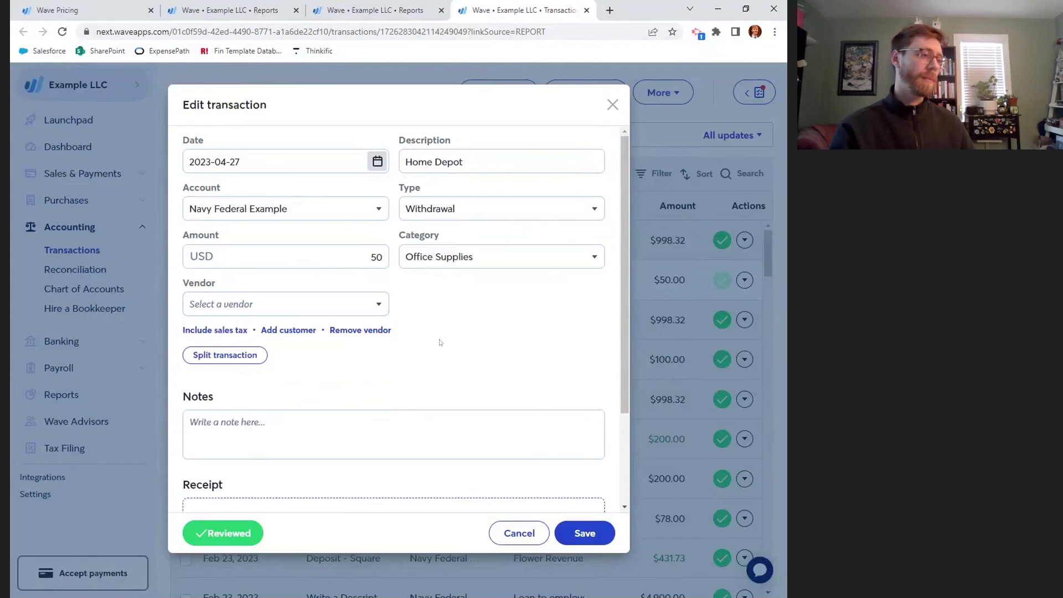
pyautogui.click(382, 335)
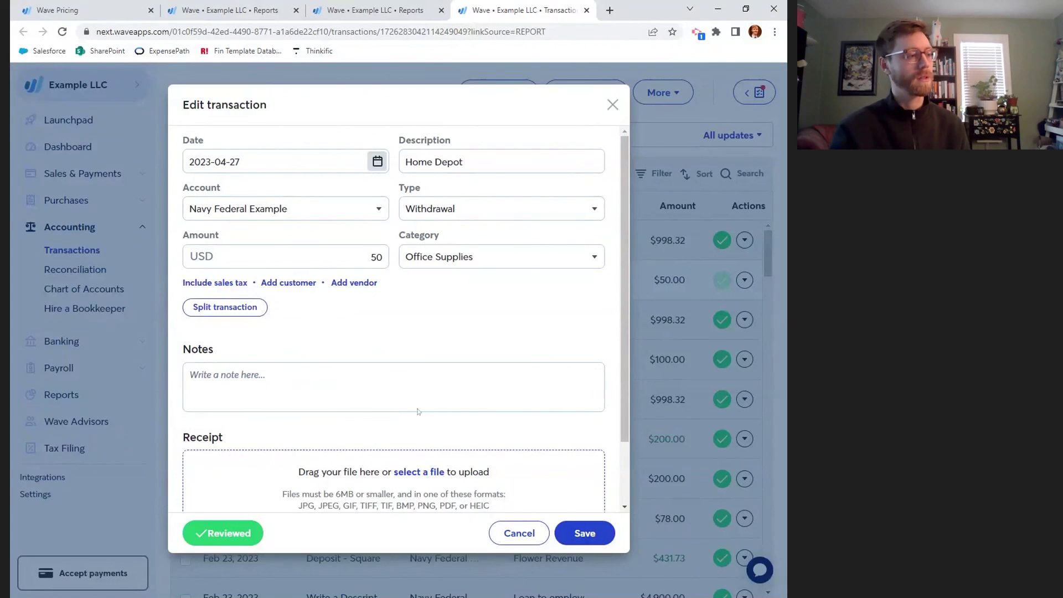
# Save the recategorized Home Depot transaction and return to the Profit & Loss report.
pyautogui.scroll(-2, 448, 354)
pyautogui.scroll(2, 449, 354)
pyautogui.scroll(-2, 449, 355)
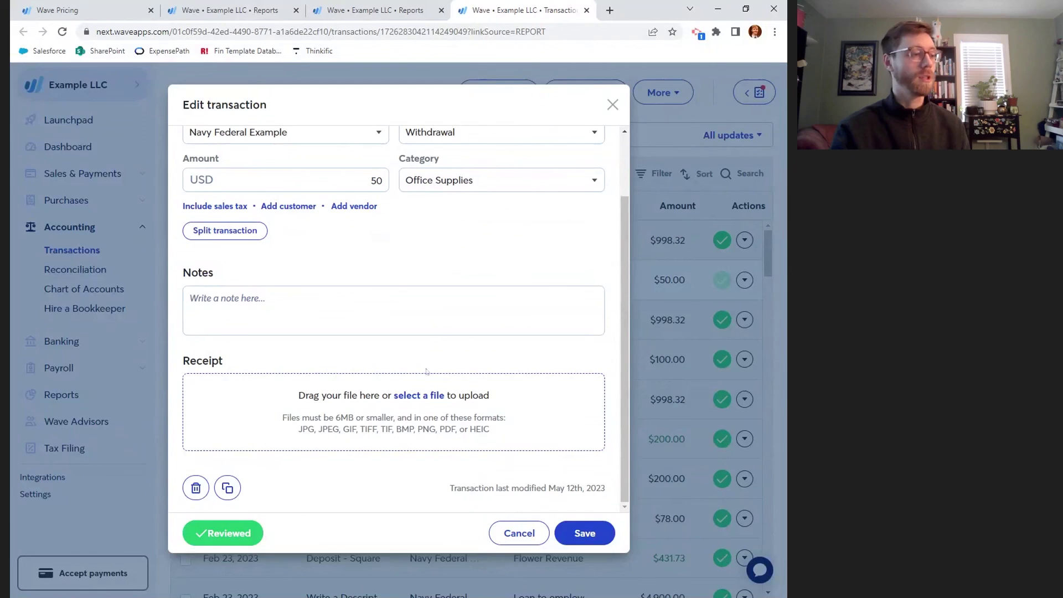
pyautogui.scroll(2, 427, 371)
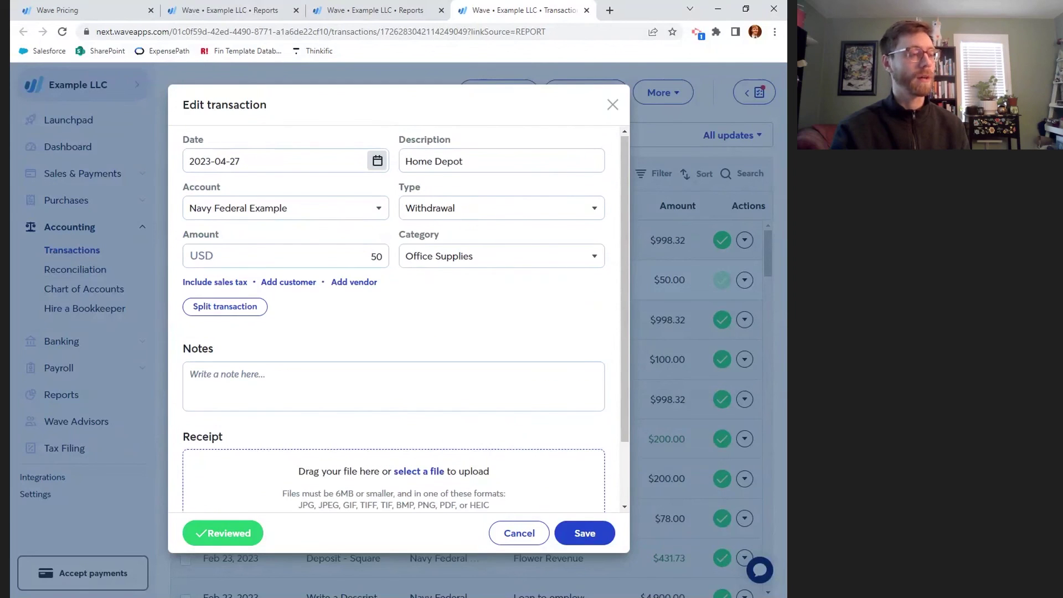
pyautogui.click(591, 533)
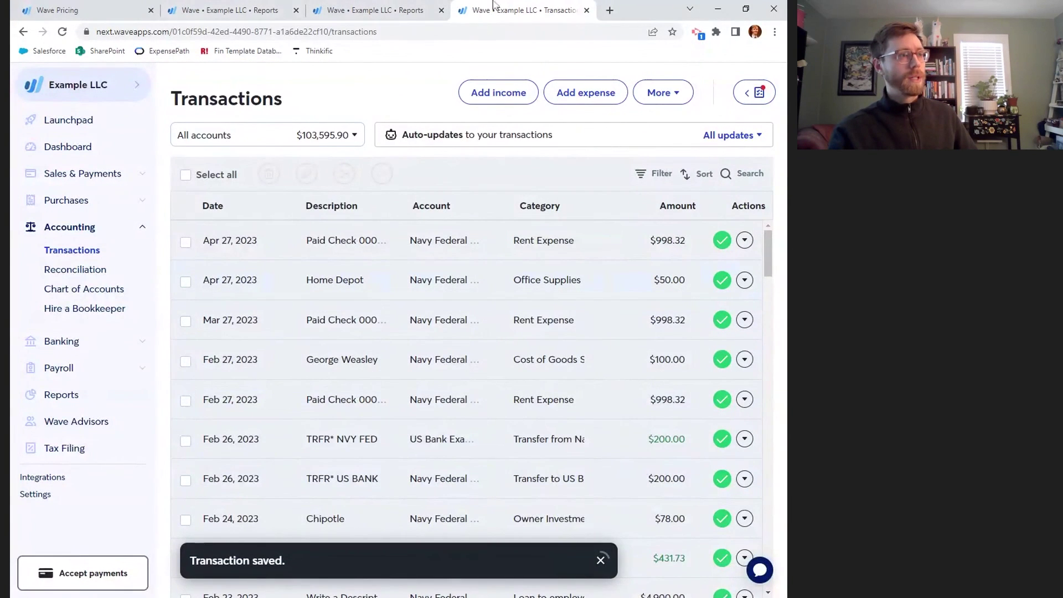
pyautogui.click(586, 10)
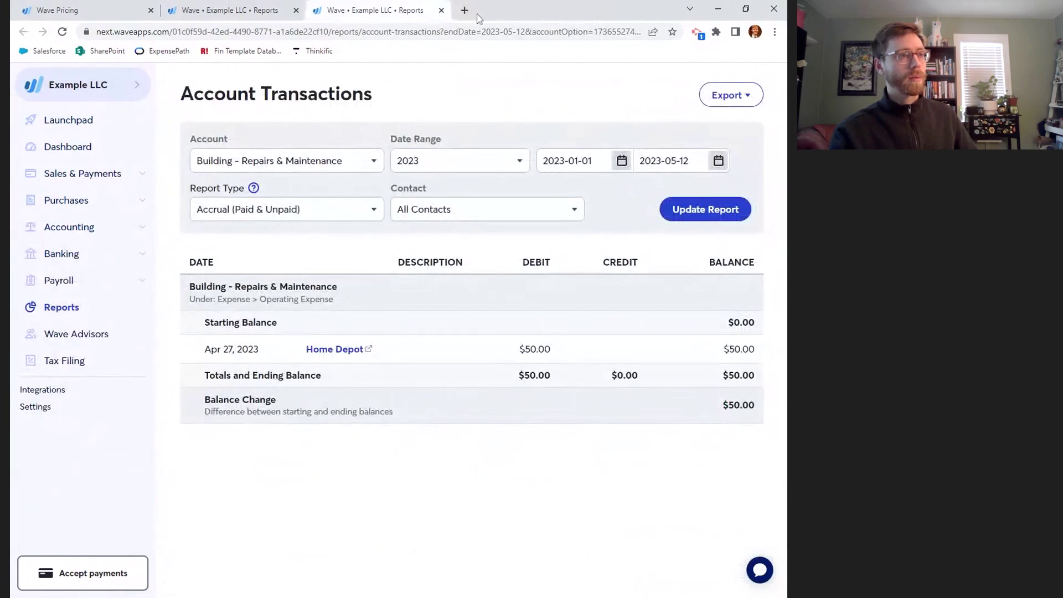
pyautogui.click(442, 11)
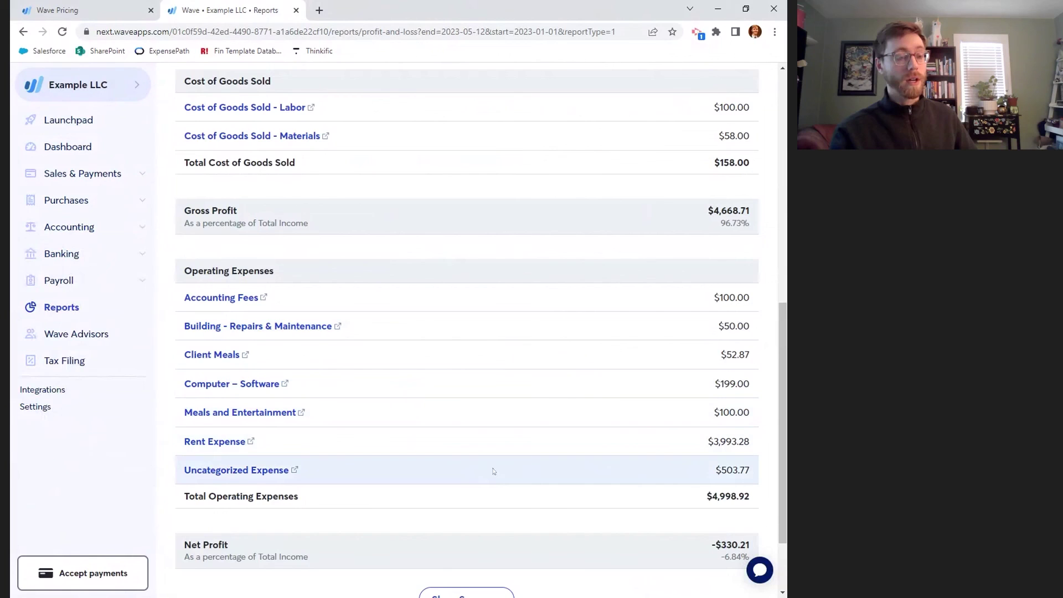
# Review the Profit & Loss report from income through operating expenses down to the Net Profit amount.
pyautogui.scroll(5, 493, 471)
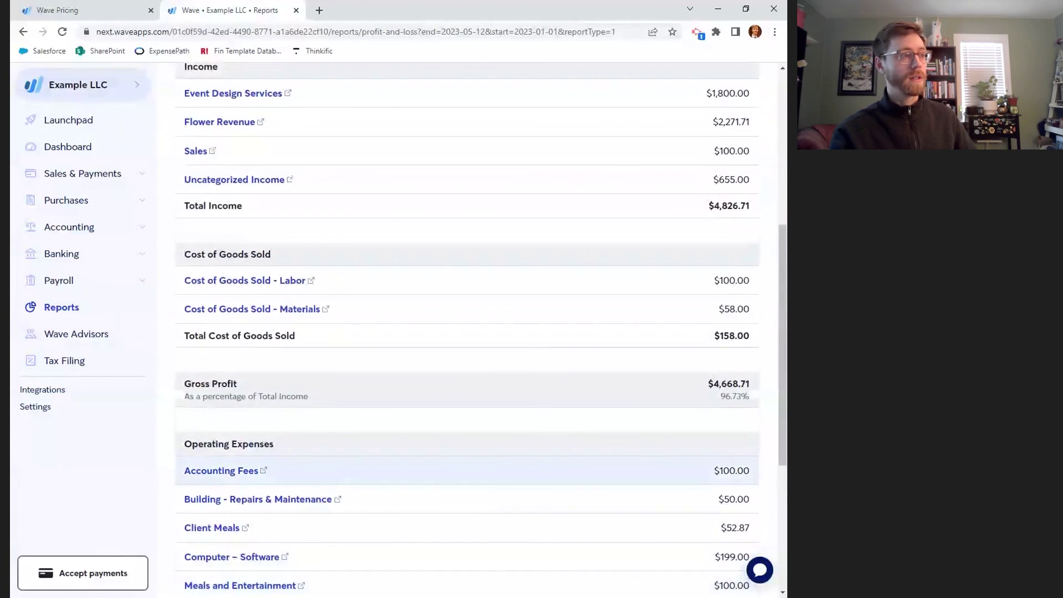
pyautogui.scroll(-3, 467, 459)
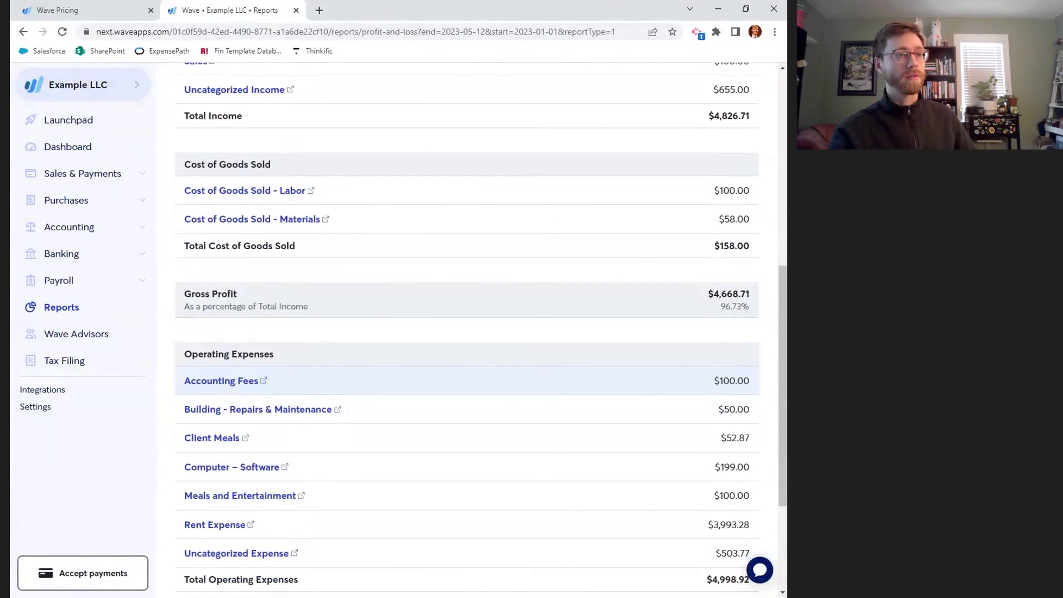
pyautogui.scroll(2, 629, 142)
pyautogui.scroll(-2, 670, 194)
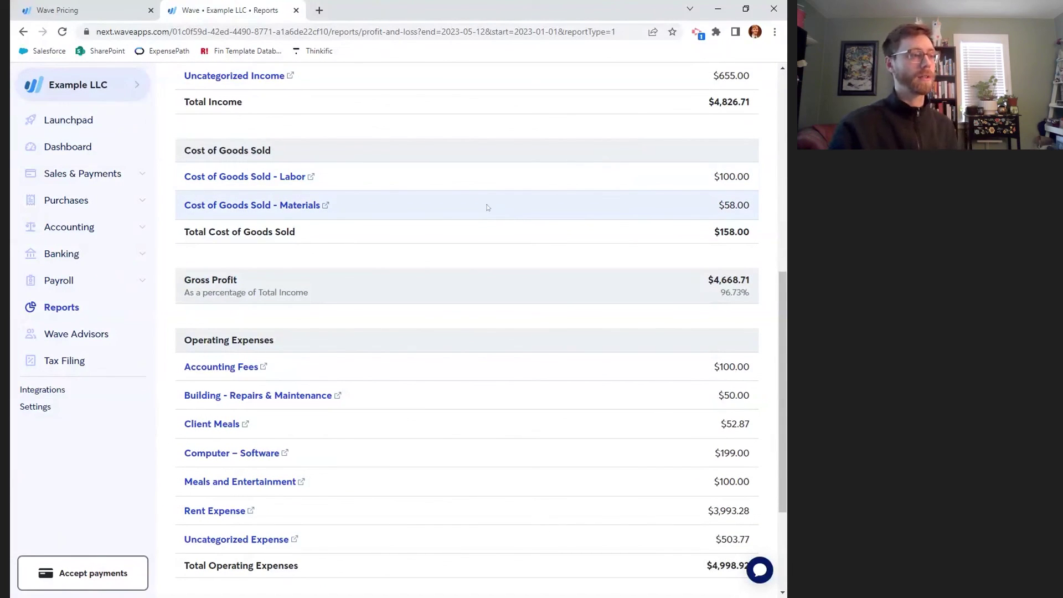
pyautogui.scroll(-3, 487, 207)
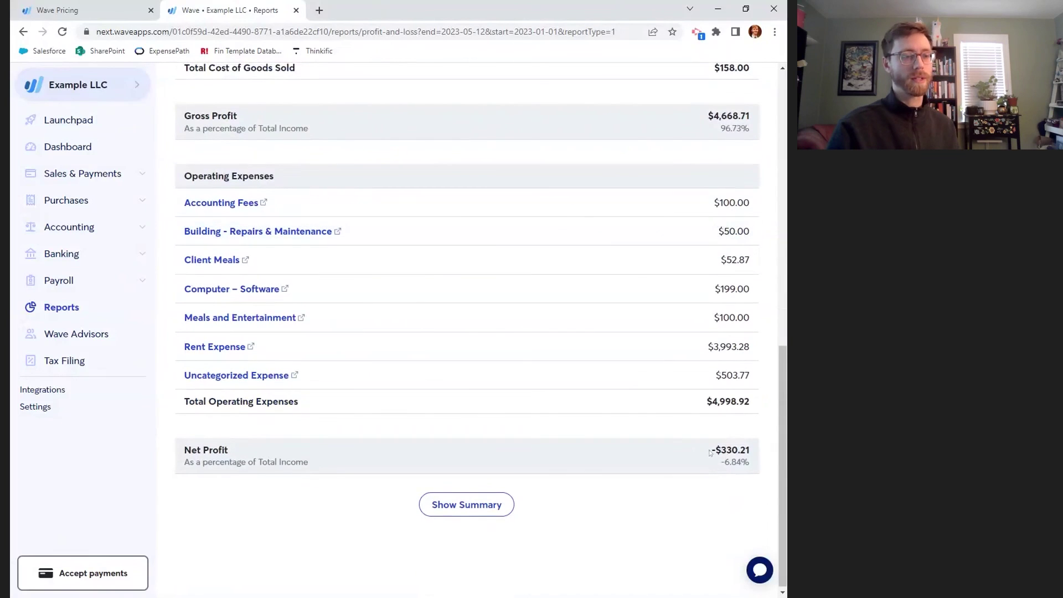
pyautogui.moveTo(723, 452); pyautogui.dragTo(751, 454)
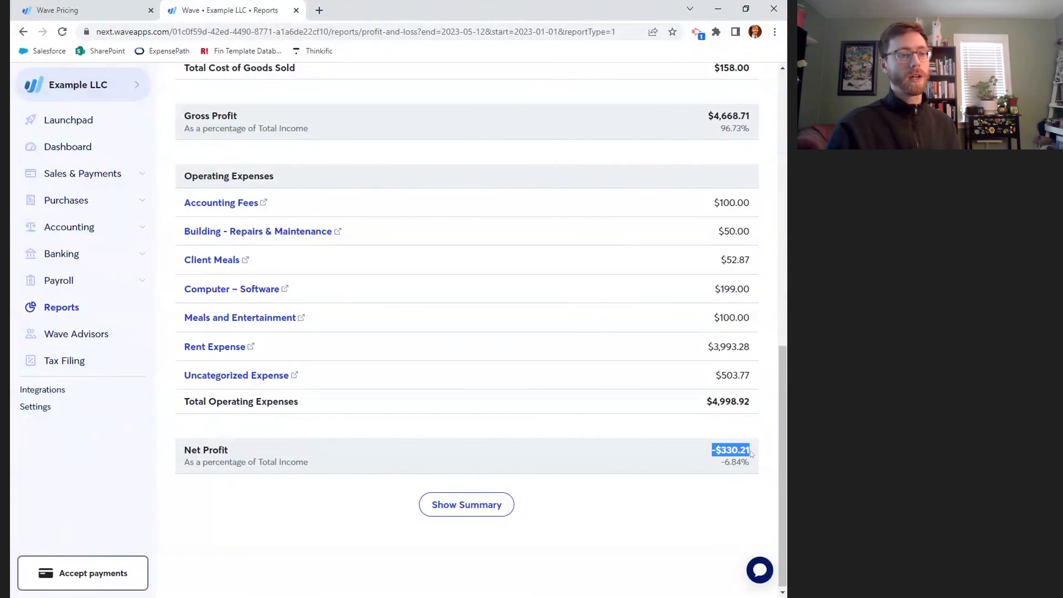